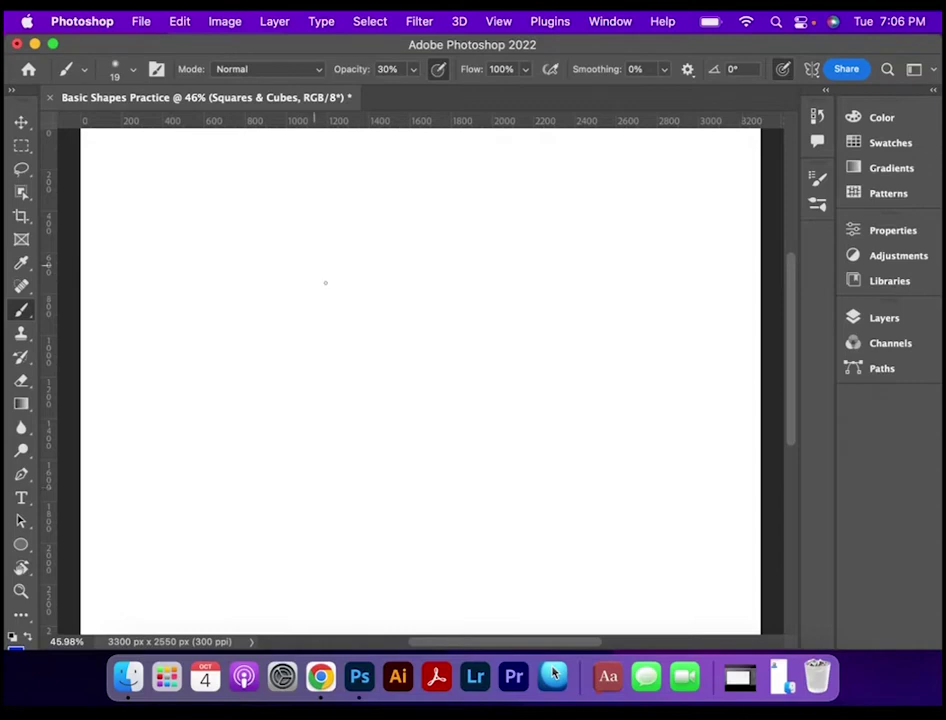
Brush two parallel vertical blue lines near the middle of the canvas and erase the wobbly first line
left_click_drag(326, 277, 330, 418)
left_click_drag(406, 285, 404, 413)
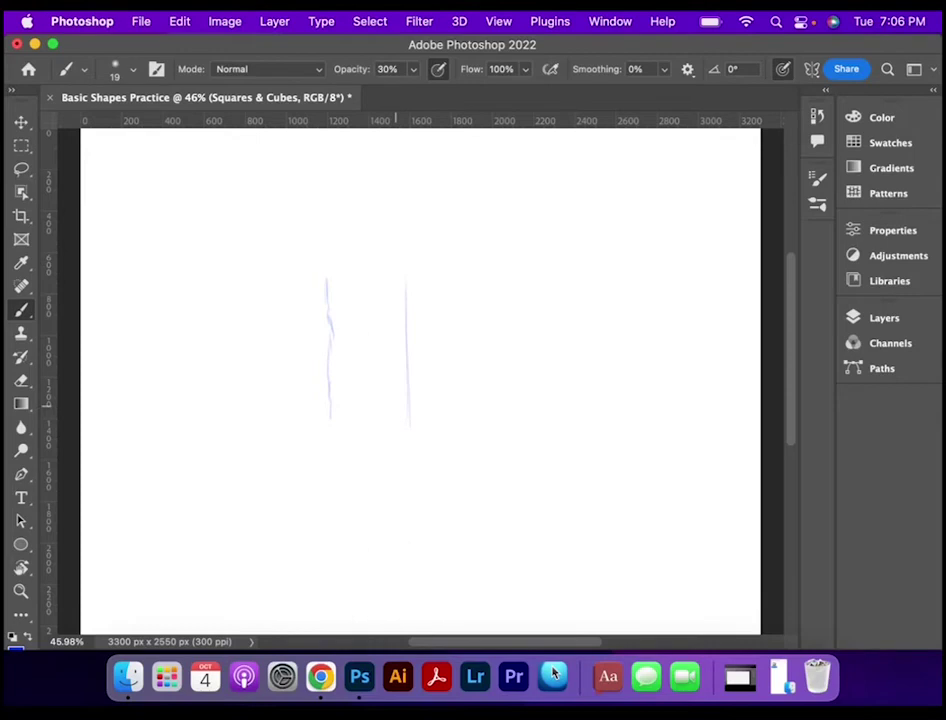
left_click_drag(458, 272, 458, 415)
key("super+z")
left_click_drag(519, 279, 518, 425)
key("e")
left_click_drag(330, 280, 329, 416)
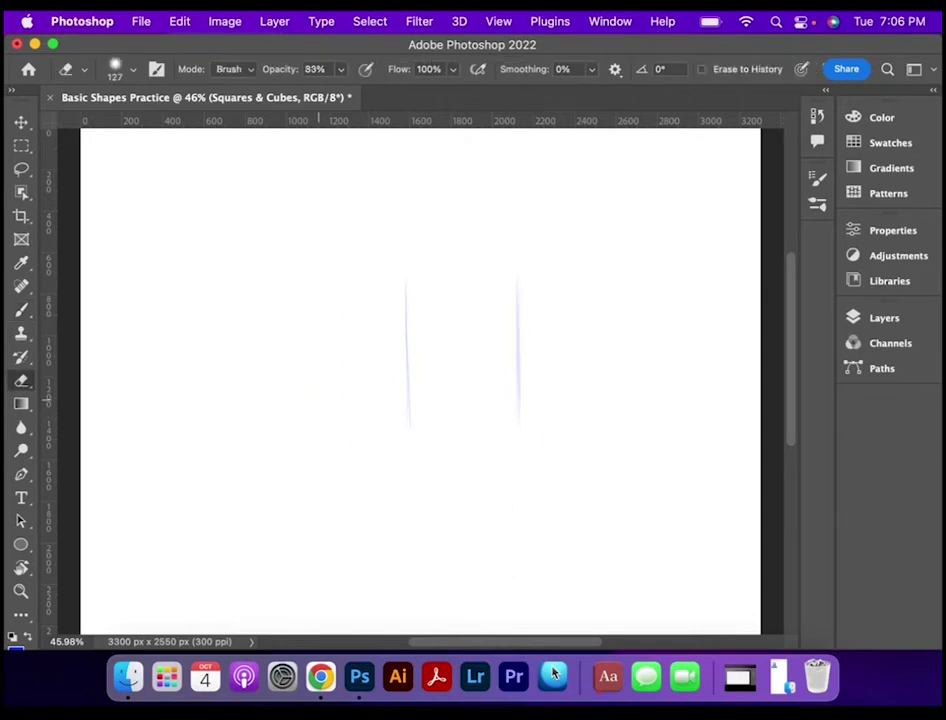
Brush horizontal top and bottom edges across the two vertical lines to form a square
key("b")
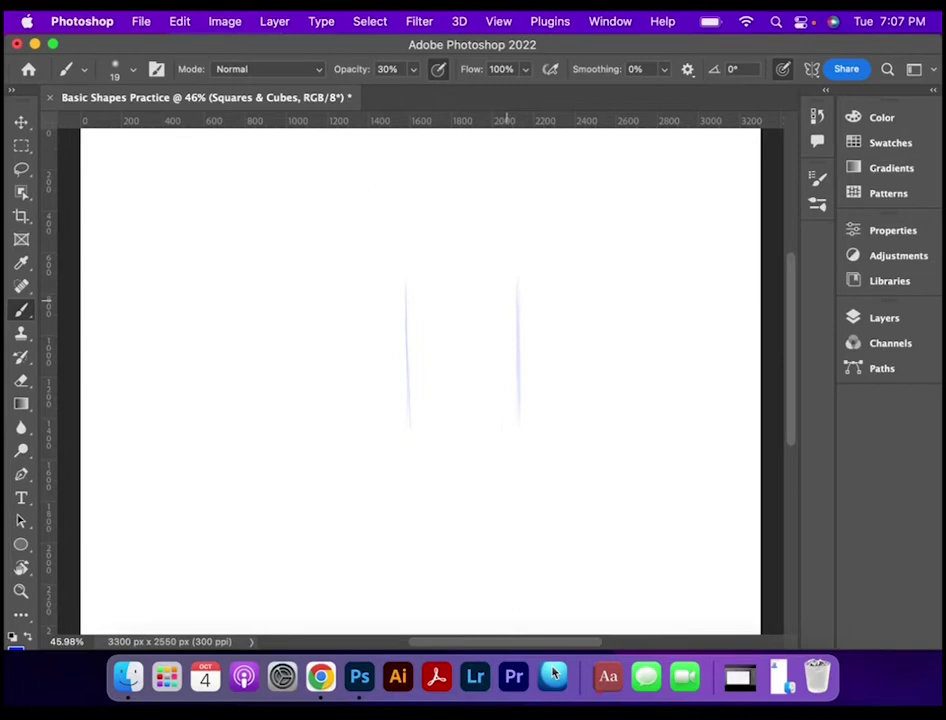
left_click_drag(403, 290, 528, 298)
left_click_drag(392, 297, 520, 283)
left_click_drag(384, 414, 517, 408)
left_click_drag(395, 412, 522, 410)
left_click_drag(388, 412, 542, 410)
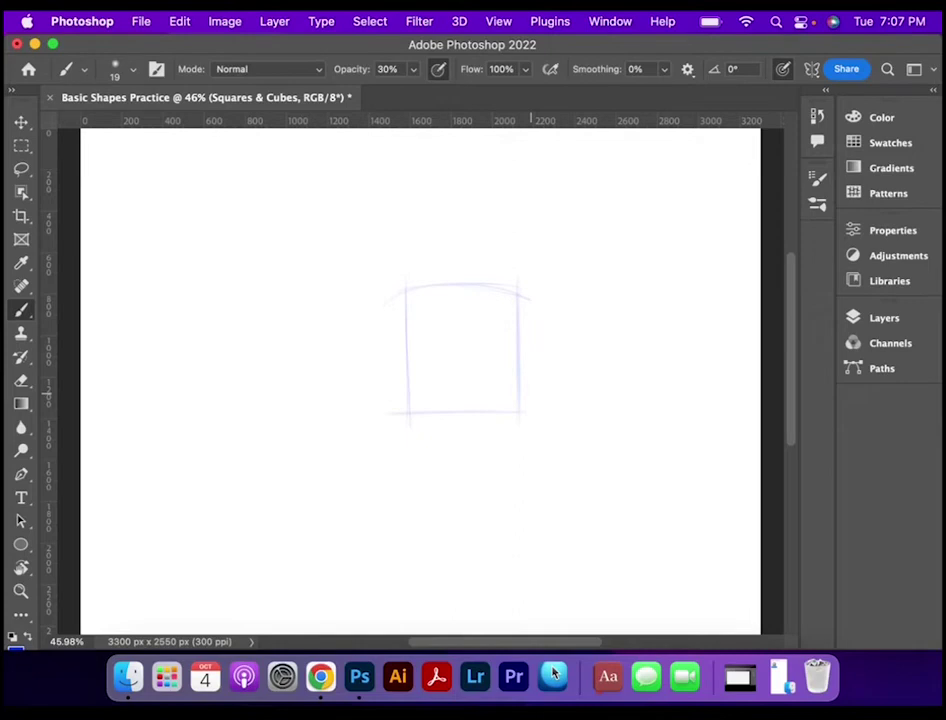
Erase the square's curved top edge and redraw it straighter with the brush
key("e")
left_click_drag(395, 288, 500, 287)
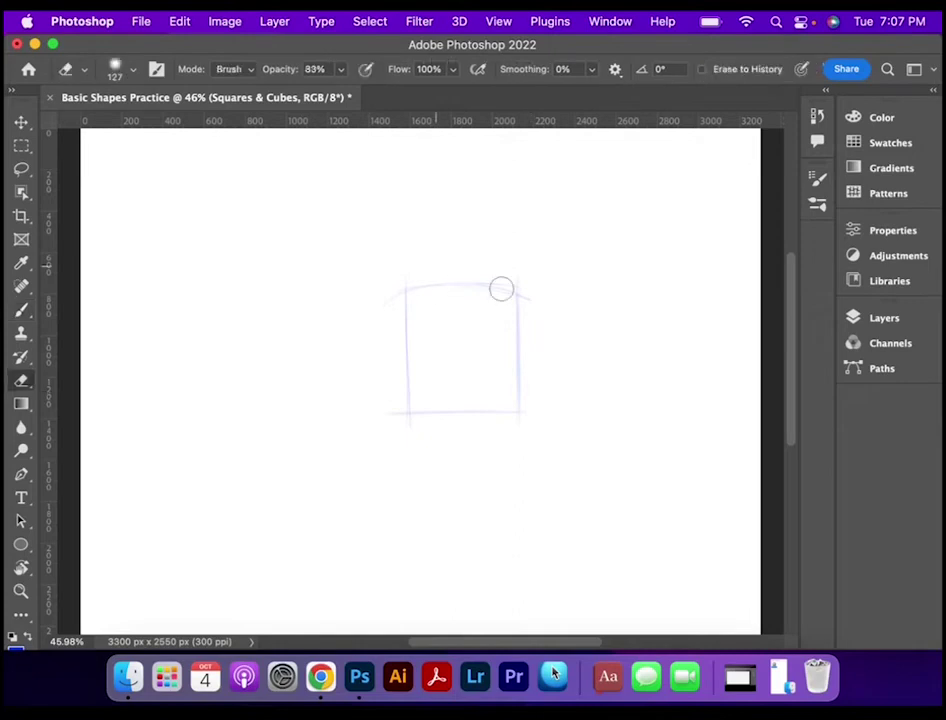
key("b")
mouse_move(395, 294)
left_mouse_down()
mouse_move(521, 293)
mouse_move(390, 296)
left_mouse_up()
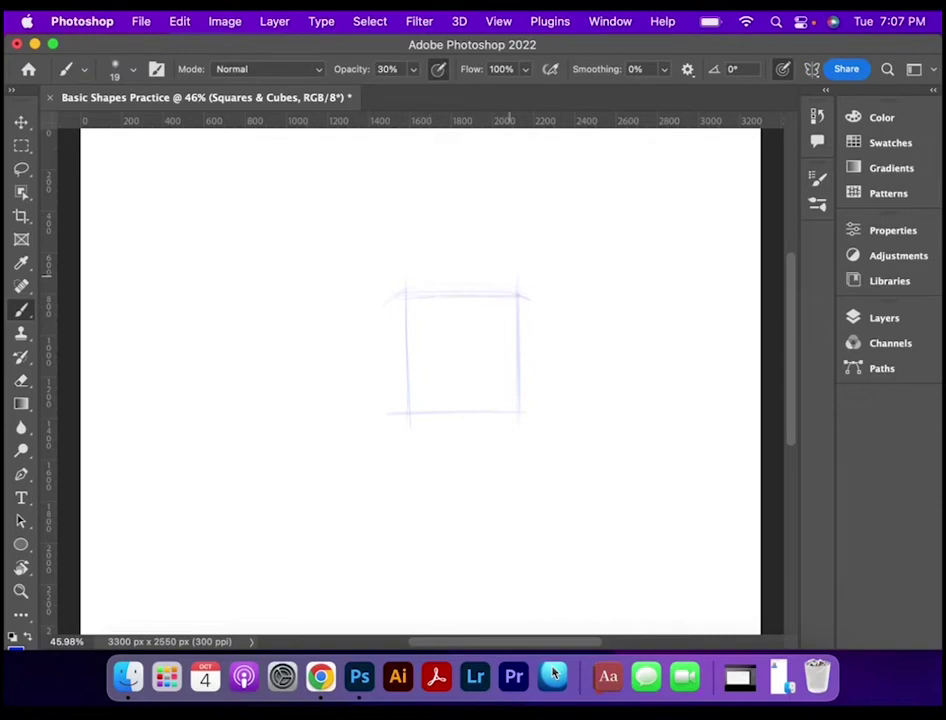
Erase the line ends that overshoot the square's corners
key("e")
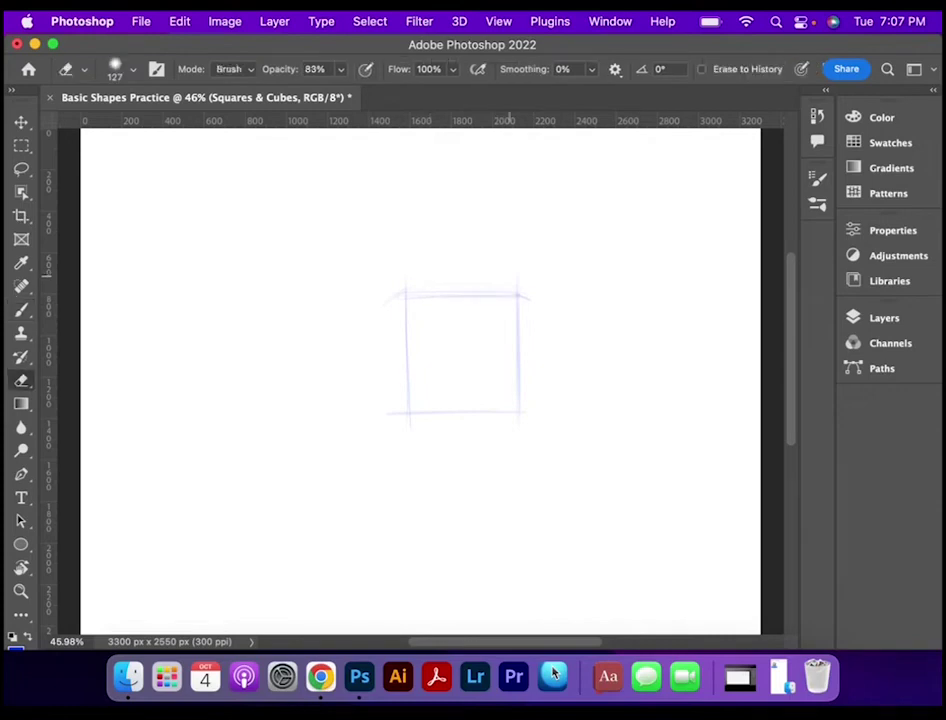
left_click_drag(511, 268, 532, 319)
left_click_drag(539, 411, 515, 426)
left_click_drag(406, 416, 411, 432)
left_click_drag(402, 292, 410, 262)
Lasso the square, move it to the upper-left corner of the canvas and deselect it
key("l")
mouse_move(424, 247)
left_mouse_down()
mouse_move(395, 285)
mouse_move(468, 229)
left_mouse_up()
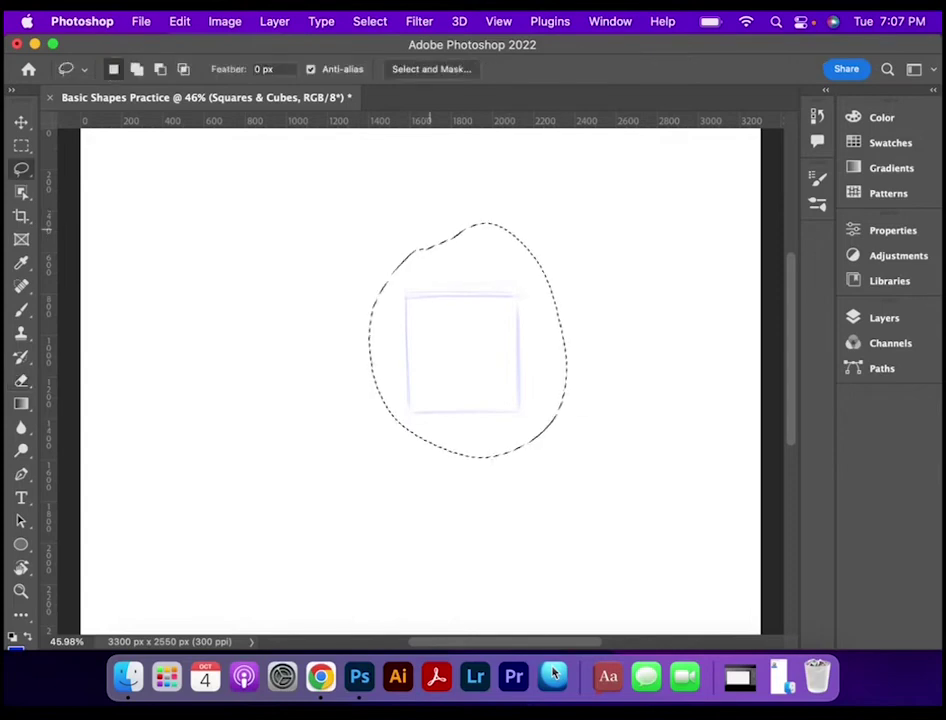
key("v")
mouse_move(516, 344)
left_mouse_down()
mouse_move(458, 310)
mouse_move(226, 218)
left_mouse_up()
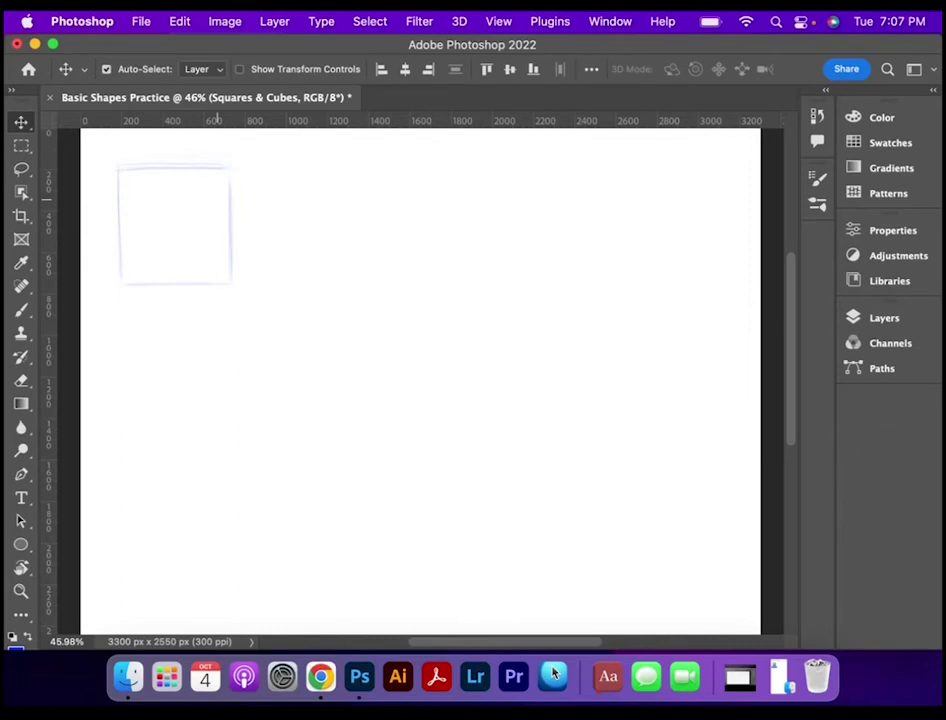
key("super+d")
Brush a short vertical blue line at mid-canvas and place a parallel copy to its right
key("b")
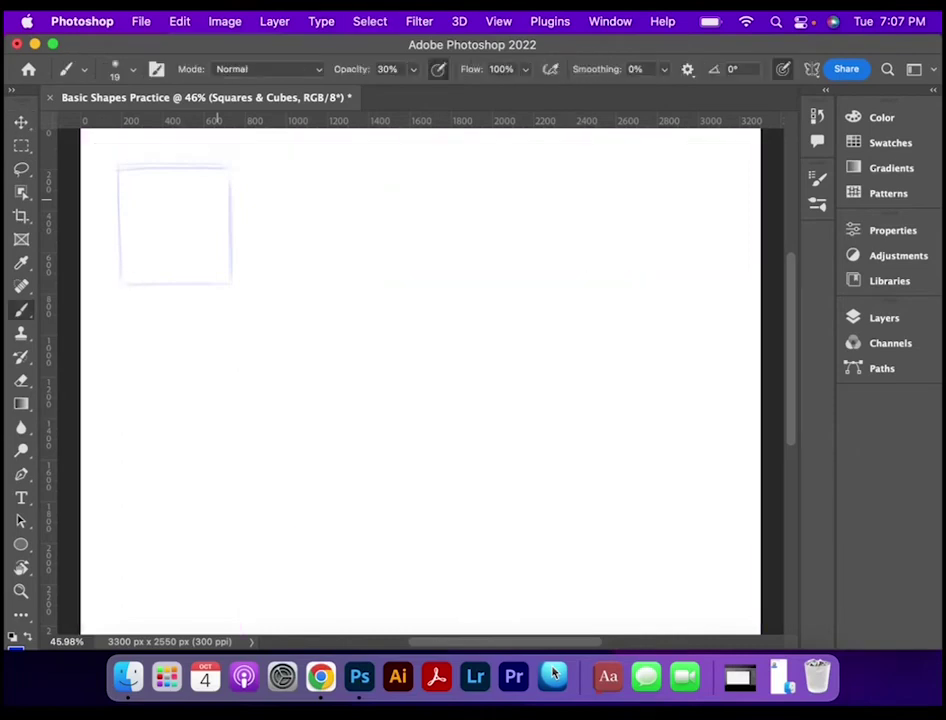
left_click_drag(360, 298, 361, 400)
key("l")
left_click_drag(370, 268, 366, 266)
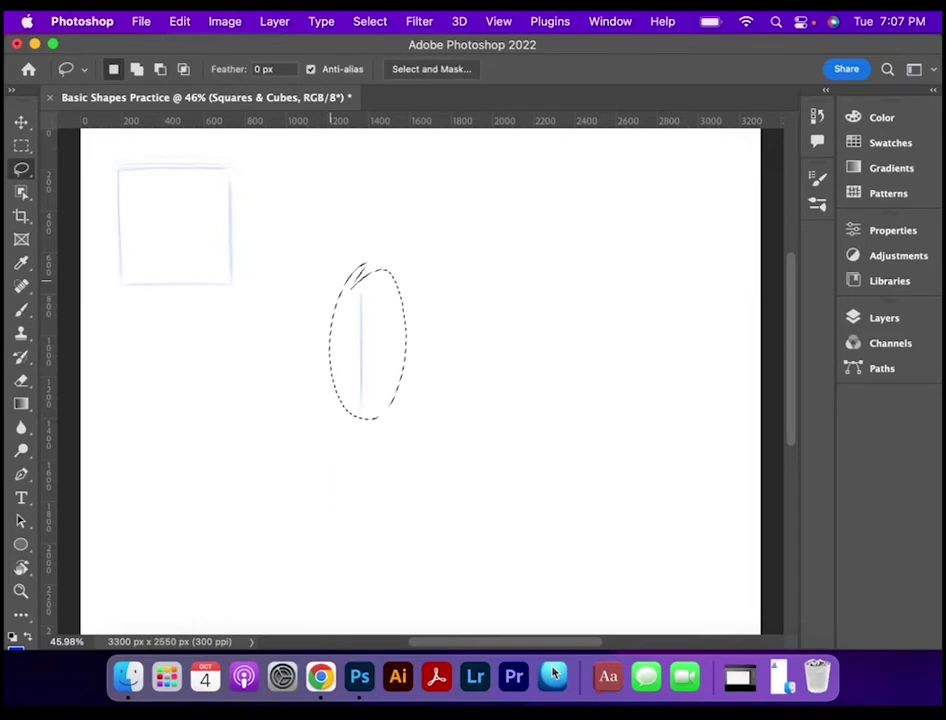
key("v")
left_click_drag(365, 356, 456, 366)
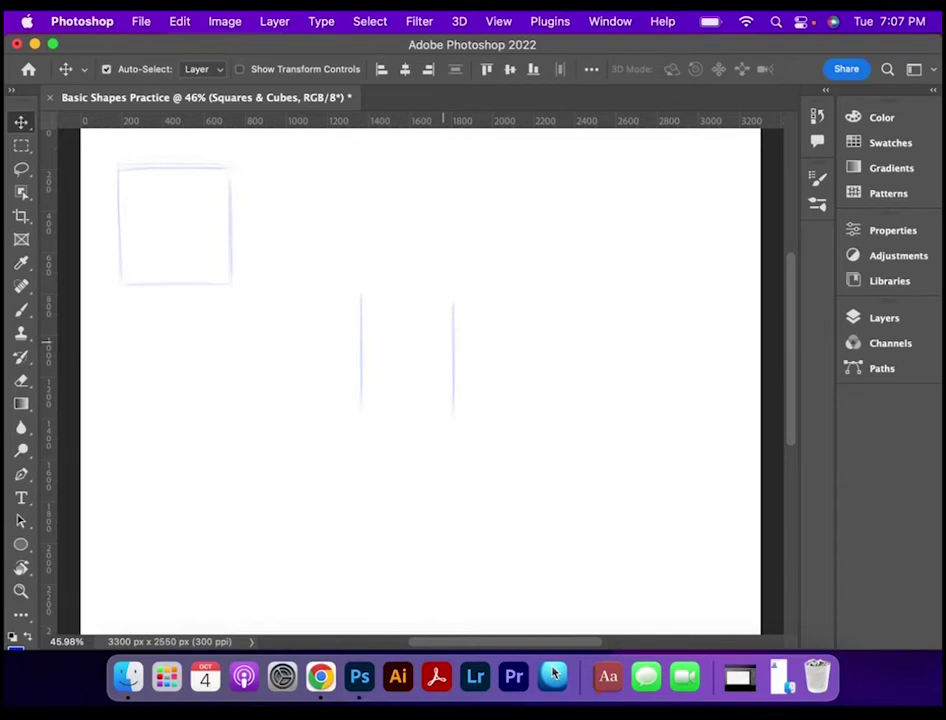
Switch the brush colour to crimson and draw the bottom and top edges joining the two vertical blue lines
key("F6")
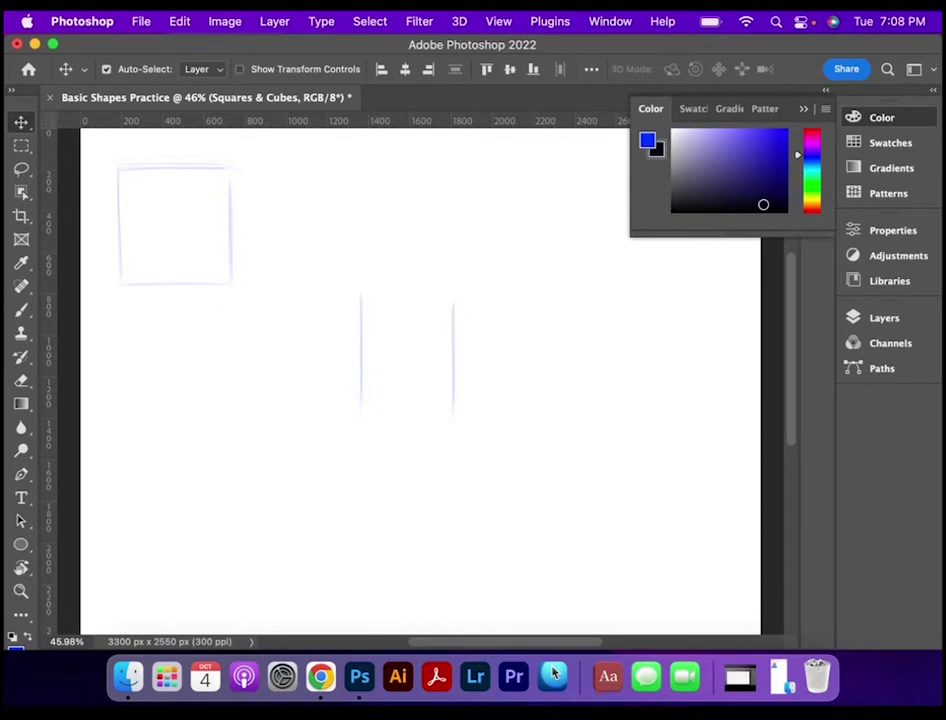
left_click(811, 132)
left_click(773, 143)
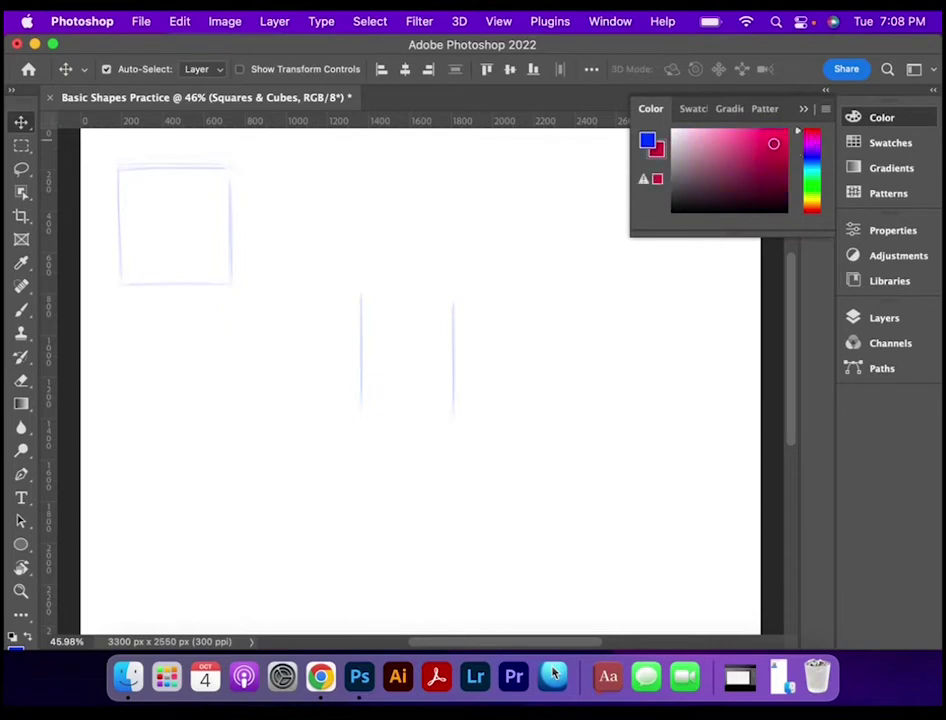
key("x")
key("F6")
mouse_move(355, 395)
left_mouse_down()
mouse_move(420, 396)
mouse_move(352, 393)
left_mouse_up()
key("b")
mouse_move(449, 398)
left_mouse_down()
mouse_move(460, 401)
mouse_move(355, 399)
mouse_move(454, 400)
left_mouse_up()
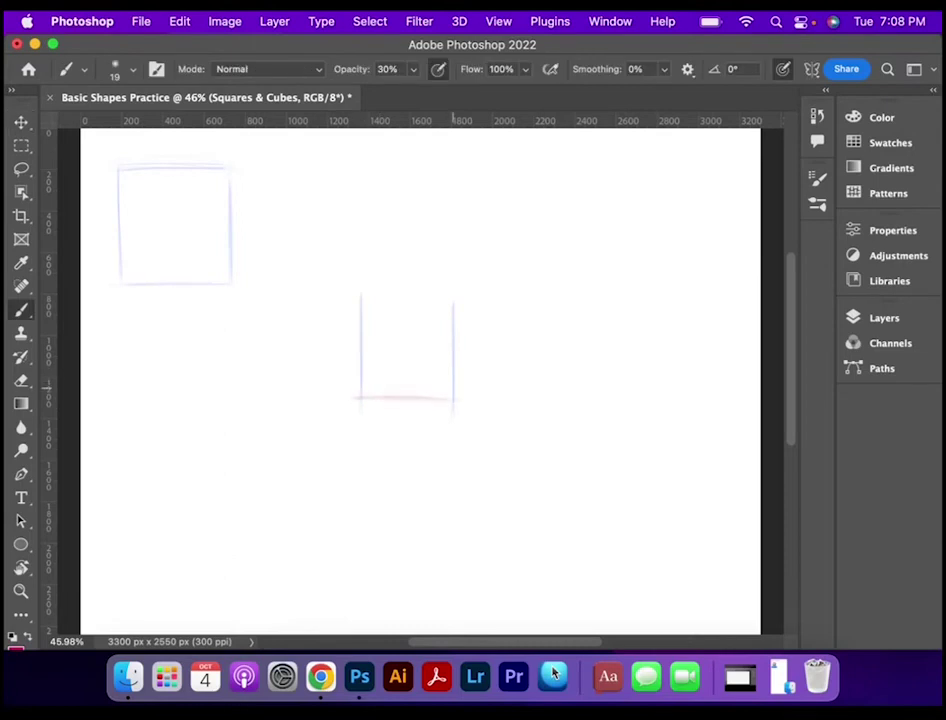
left_click_drag(359, 300, 456, 303)
Change the brush colour back to blue and sketch a small tilted square to the right of the first square
left_click(881, 118)
left_click(814, 157)
left_click(881, 118)
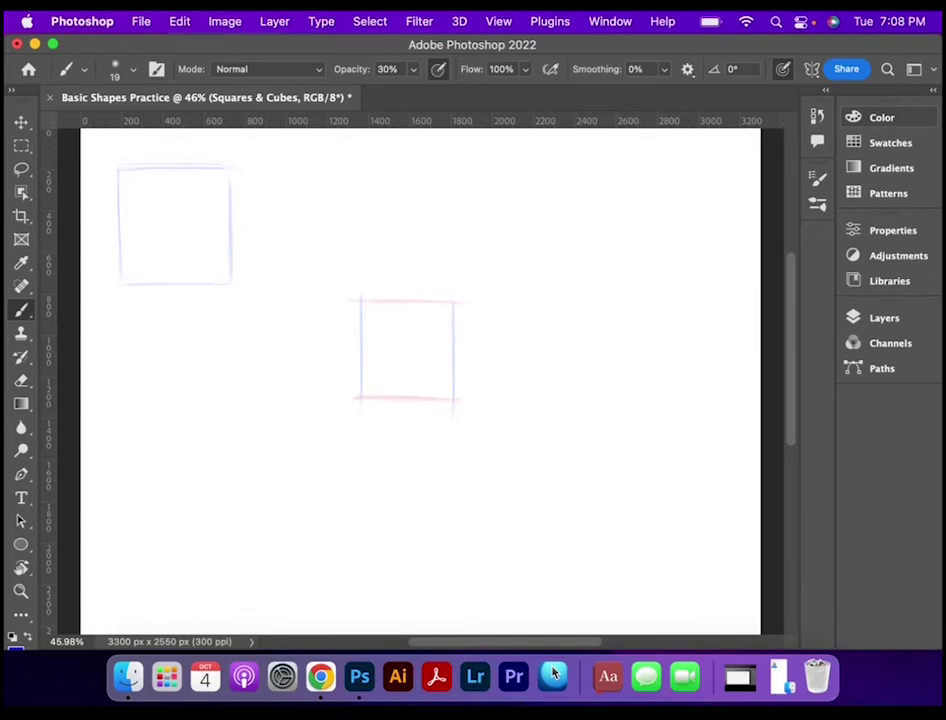
left_click_drag(277, 210, 287, 254)
left_click_drag(273, 198, 289, 266)
left_click_drag(329, 195, 342, 243)
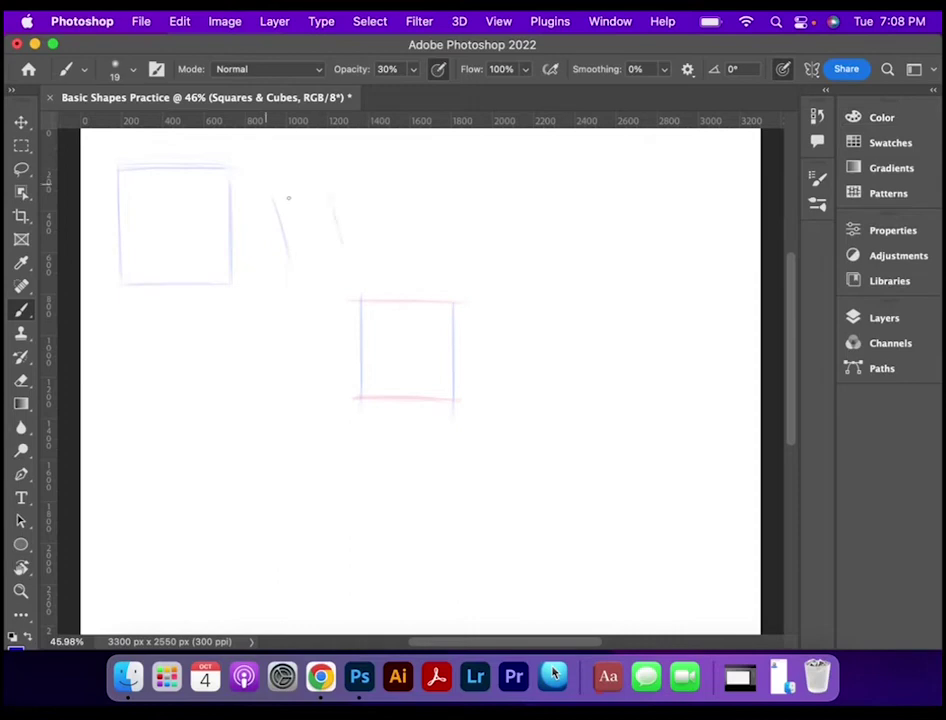
left_click_drag(270, 202, 335, 186)
left_click_drag(289, 256, 343, 240)
Sketch a larger tilted square above the red-and-blue square and a nearly upright one to the left of it
left_click_drag(388, 158, 372, 225)
mouse_move(469, 176)
left_mouse_down()
mouse_move(439, 249)
mouse_move(385, 158)
left_mouse_up()
left_click_drag(372, 225, 440, 249)
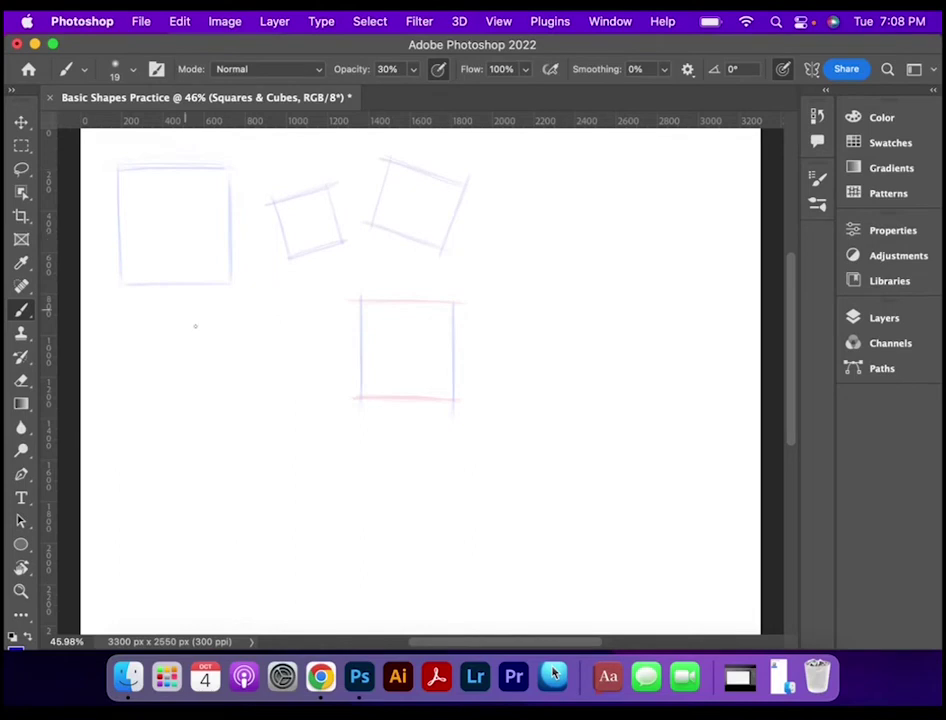
left_click_drag(196, 321, 203, 410)
left_click_drag(282, 330, 285, 405)
left_click_drag(197, 327, 282, 327)
left_click_drag(195, 410, 285, 407)
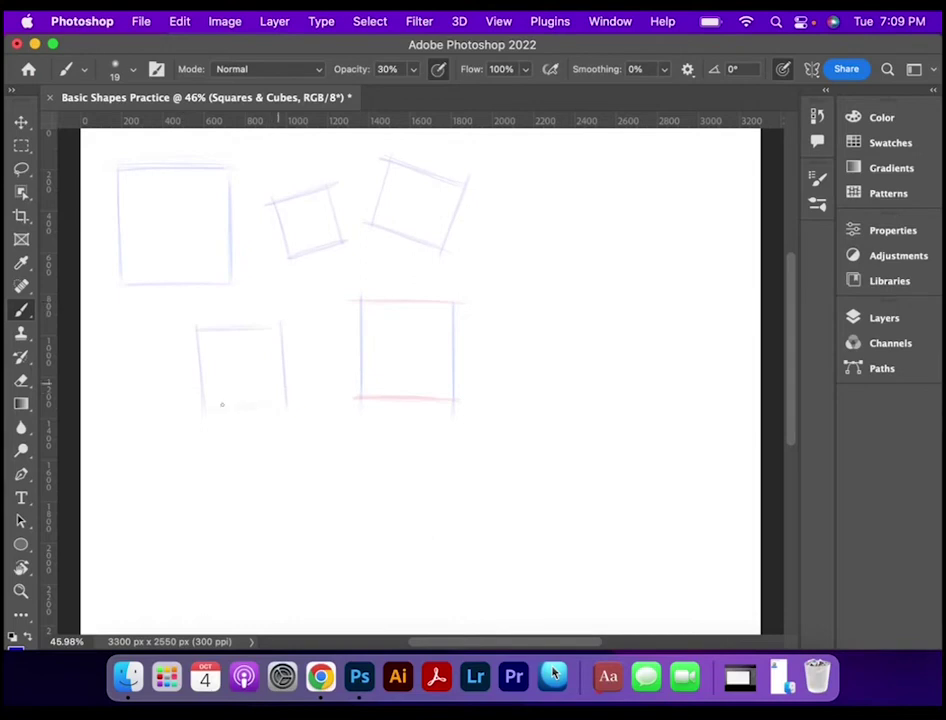
Sketch two small tilted squares, one above the other, along the canvas's left side below the first square
scroll(420, 380, "down", 2)
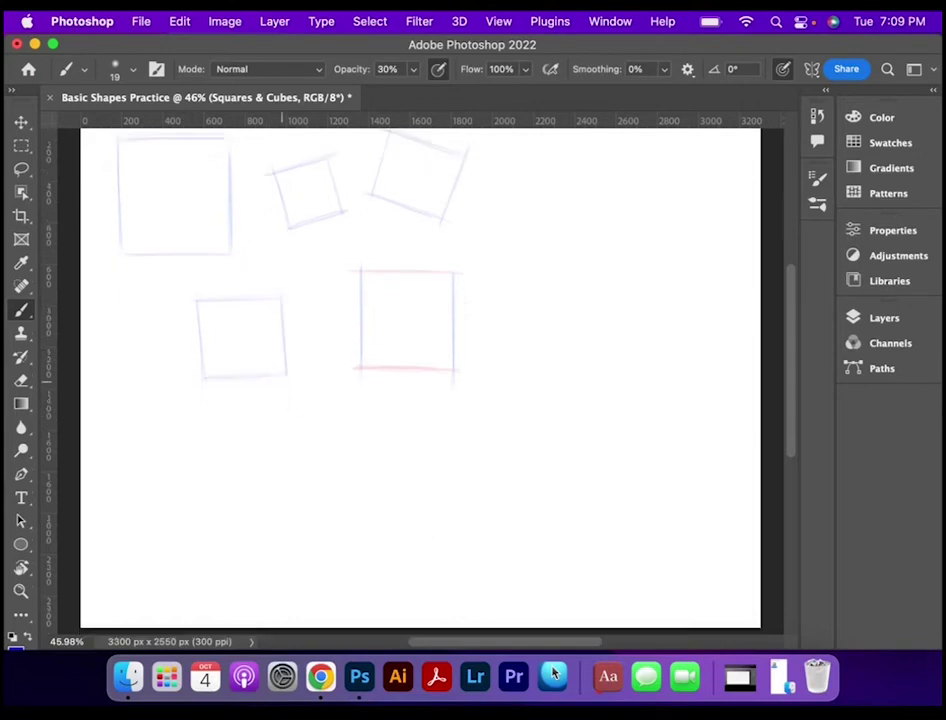
left_click_drag(124, 357, 109, 398)
left_click_drag(159, 367, 146, 410)
left_click_drag(122, 356, 161, 372)
left_click_drag(109, 396, 147, 411)
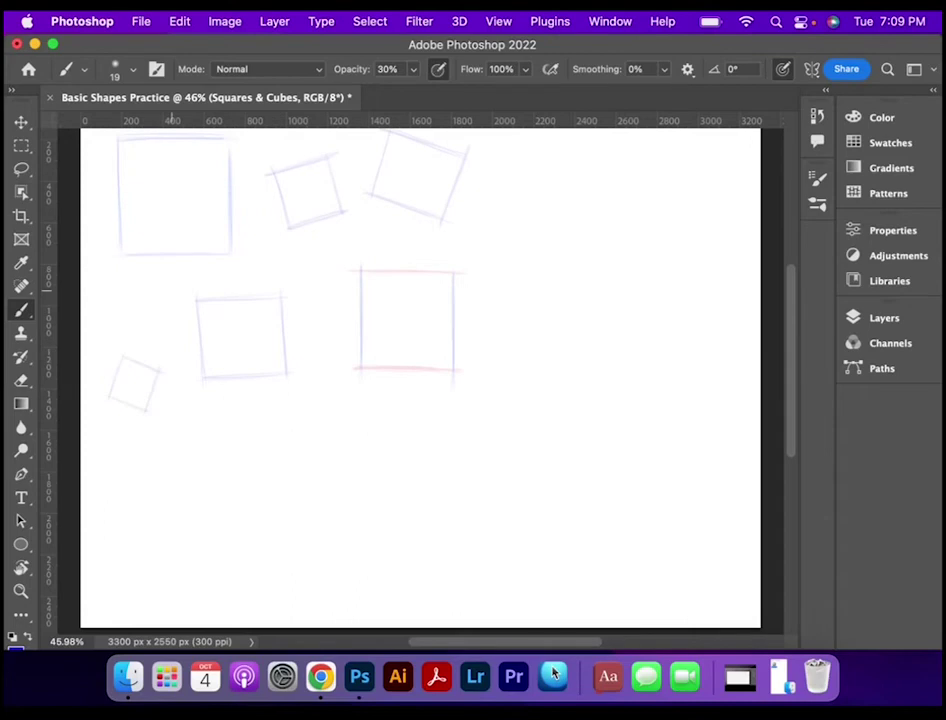
left_click_drag(106, 314, 159, 345)
left_click_drag(130, 276, 183, 310)
left_click_drag(132, 278, 109, 317)
left_click_drag(177, 302, 150, 349)
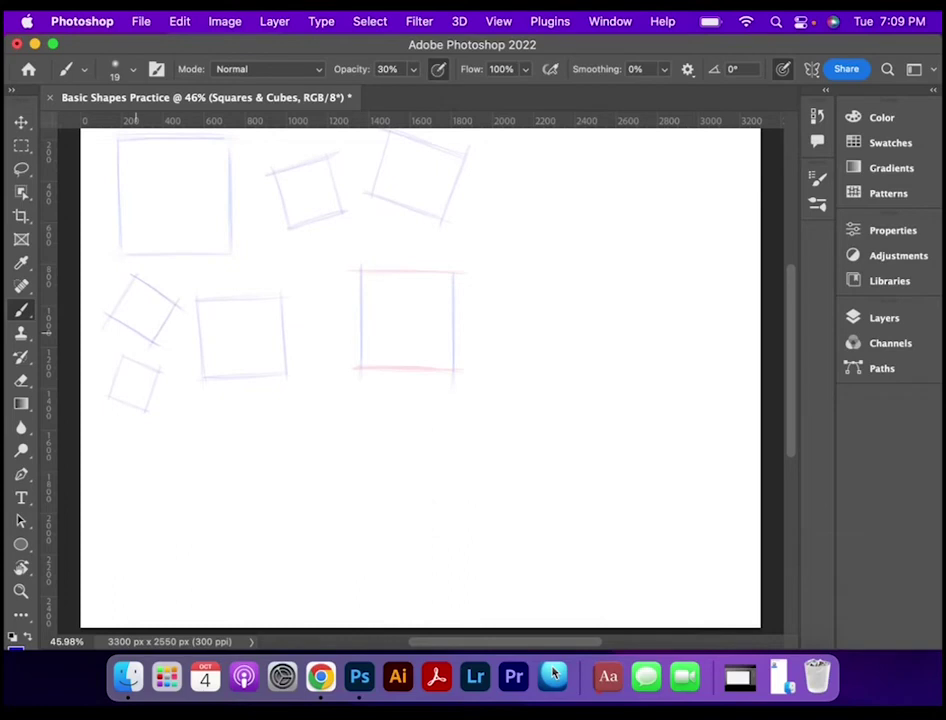
Sketch a nearly upright square and a larger diamond-tilted square side by side beneath the middle row of squares
left_click_drag(170, 418, 175, 480)
left_click_drag(243, 411, 248, 477)
left_click_drag(168, 419, 243, 413)
left_click_drag(177, 489, 254, 484)
left_click_drag(298, 405, 266, 444)
left_click_drag(381, 425, 342, 481)
left_click_drag(316, 378, 383, 426)
left_click_drag(265, 446, 332, 494)
Fill the gaps between the upper and middle rows with small upright and tilted squares
left_click_drag(301, 281, 302, 334)
left_click_drag(341, 279, 342, 332)
left_click_drag(298, 283, 342, 280)
left_click_drag(300, 332, 343, 330)
left_click_drag(262, 233, 239, 265)
left_click_drag(289, 255, 264, 291)
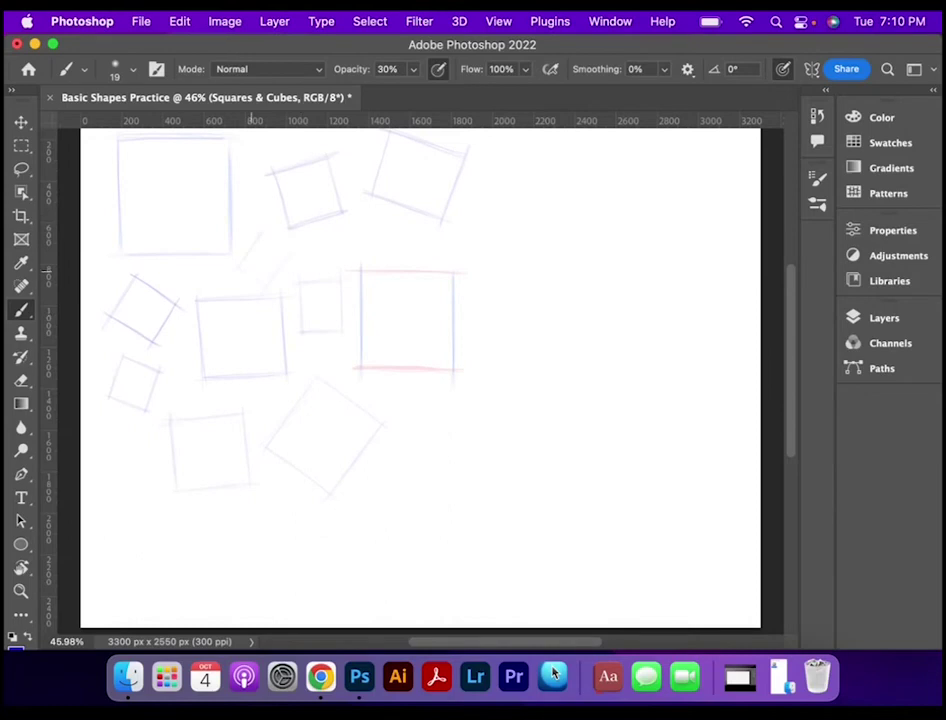
left_click_drag(341, 225, 343, 264)
mouse_move(366, 222)
left_mouse_down()
mouse_move(368, 258)
mouse_move(369, 223)
left_mouse_up()
mouse_move(398, 219)
left_mouse_down()
mouse_move(387, 243)
mouse_move(407, 253)
left_mouse_up()
left_click_drag(394, 221, 418, 232)
Sketch a large diamond-tilted square near the bottom of the canvas and an upright one at its left edge
left_click_drag(162, 564, 213, 515)
left_click_drag(220, 607, 254, 577)
left_click_drag(211, 516, 265, 571)
left_click_drag(159, 565, 206, 617)
left_click_drag(97, 471, 94, 525)
left_click_drag(153, 472, 150, 533)
left_click_drag(97, 466, 155, 470)
left_click_drag(92, 523, 128, 524)
Sketch two small tilted squares along the left edge, above and below the upright square there
left_click_drag(106, 437, 124, 419)
left_click_drag(122, 455, 140, 436)
left_click_drag(113, 555, 97, 590)
left_click_drag(142, 564, 130, 605)
left_click_drag(109, 555, 144, 568)
left_click_drag(97, 590, 166, 615)
Sketch a nearly upright square right of the large bottom diamond and a larger tilted square beside it
left_click_drag(270, 493, 267, 540)
left_click_drag(319, 496, 314, 546)
left_click_drag(269, 491, 319, 495)
left_click_drag(346, 512, 379, 571)
left_click_drag(406, 484, 437, 544)
left_click_drag(346, 513, 408, 483)
left_click_drag(375, 572, 437, 541)
mouse_move(347, 509)
left_mouse_down()
mouse_move(375, 568)
mouse_move(357, 619)
left_mouse_up()
Sketch tiny squares in the gaps between the larger squares in the lower part of the canvas
mouse_move(375, 581)
left_mouse_down()
mouse_move(358, 616)
mouse_move(377, 582)
left_mouse_up()
left_click_drag(333, 543, 321, 570)
mouse_move(355, 551)
left_mouse_down()
mouse_move(343, 579)
mouse_move(356, 552)
left_mouse_up()
left_click_drag(320, 569, 346, 578)
left_click_drag(230, 499, 251, 498)
left_click_drag(233, 522, 256, 520)
left_click_drag(168, 506, 190, 505)
left_click_drag(166, 530, 189, 528)
Sketch an upright square below the red-and-blue square and a small tilted one near the canvas's bottom edge
left_click_drag(403, 406, 406, 458)
left_click_drag(444, 403, 447, 456)
left_click_drag(401, 407, 446, 404)
left_click_drag(405, 457, 447, 455)
left_click_drag(463, 583, 441, 617)
left_click_drag(429, 569, 463, 585)
mouse_move(408, 598)
left_mouse_down()
mouse_move(441, 617)
mouse_move(424, 574)
left_mouse_up()
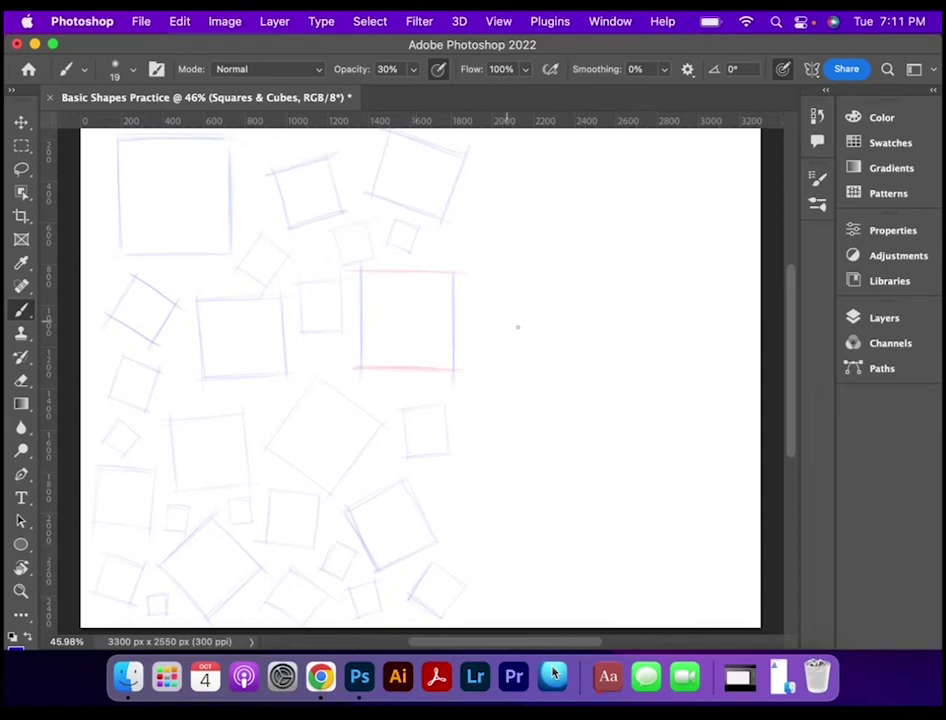
Sketch an upright blue square in the empty right half of the canvas and reinforce its vertical edges
left_click_drag(517, 328, 519, 392)
left_click_drag(588, 335, 588, 395)
left_click_drag(518, 333, 588, 333)
left_click_drag(588, 405, 525, 404)
left_click_drag(586, 338, 589, 399)
left_click_drag(517, 336, 519, 399)
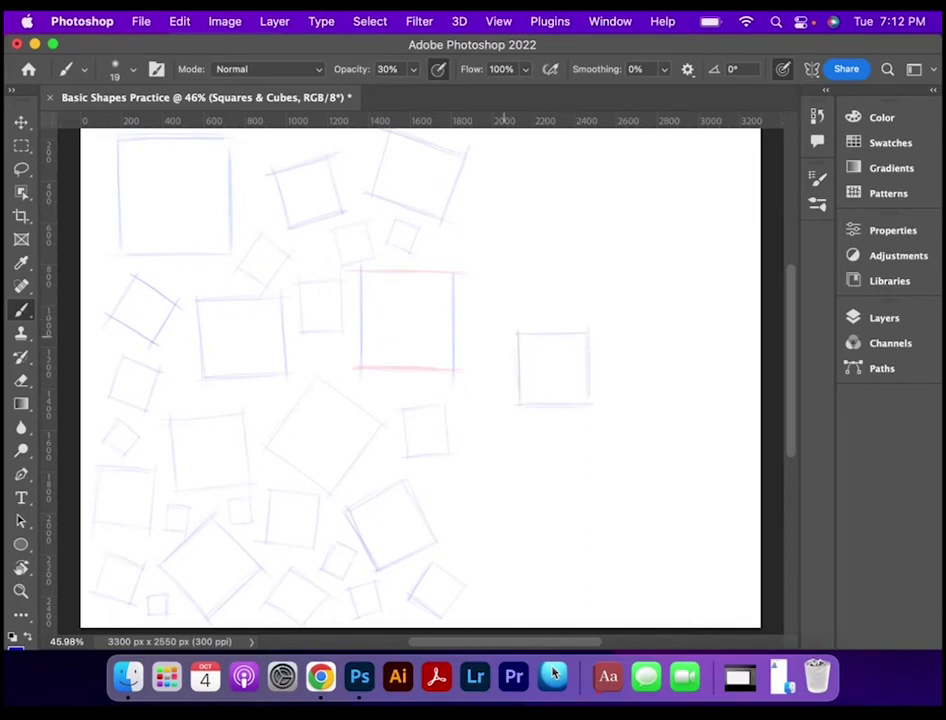
Lasso the new square and duplicate it, offset diagonally up and to the right so the two overlap
key("l")
mouse_move(528, 303)
left_mouse_down()
mouse_move(498, 422)
mouse_move(628, 350)
mouse_move(530, 305)
left_mouse_up()
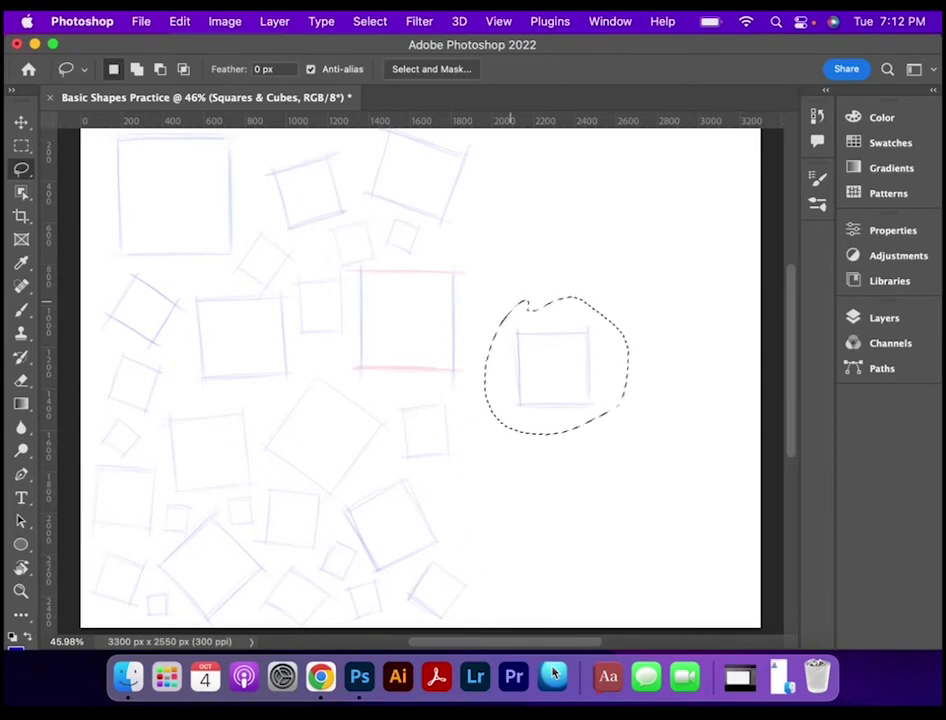
key("v")
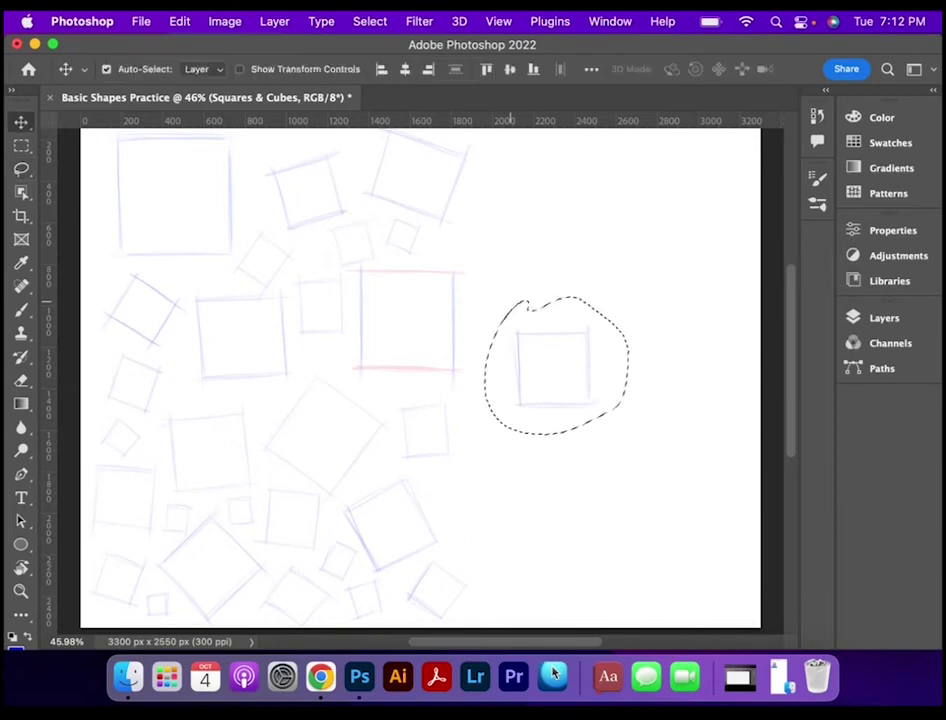
mouse_move(577, 386)
left_mouse_down()
mouse_move(625, 346)
mouse_move(606, 364)
mouse_move(619, 356)
left_mouse_up()
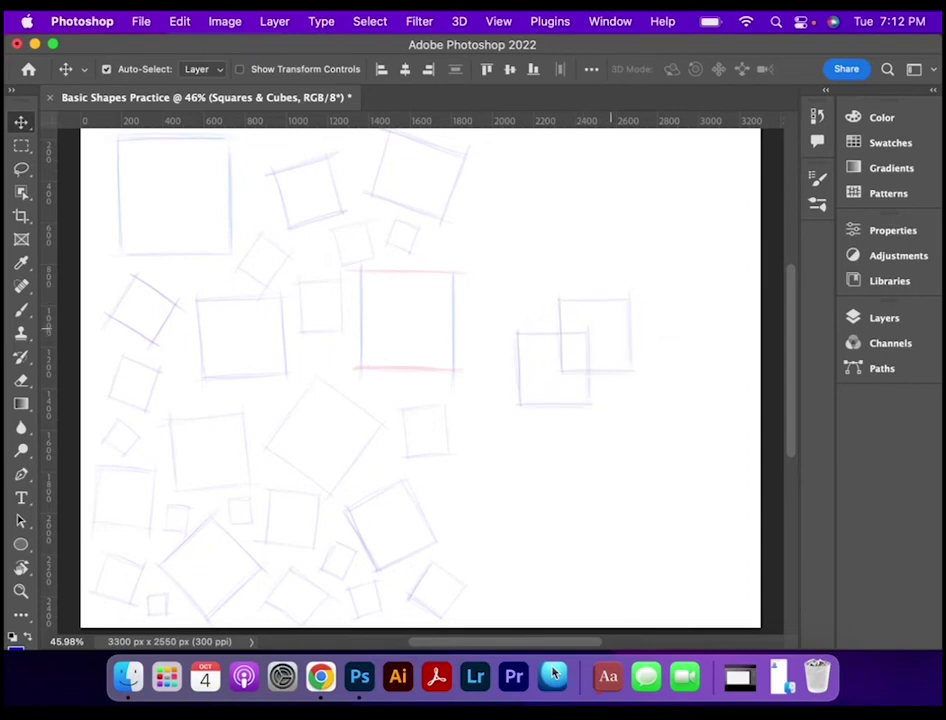
Brush diagonal lines joining the matching corners of the two overlapping squares to form a wireframe cube
key("b")
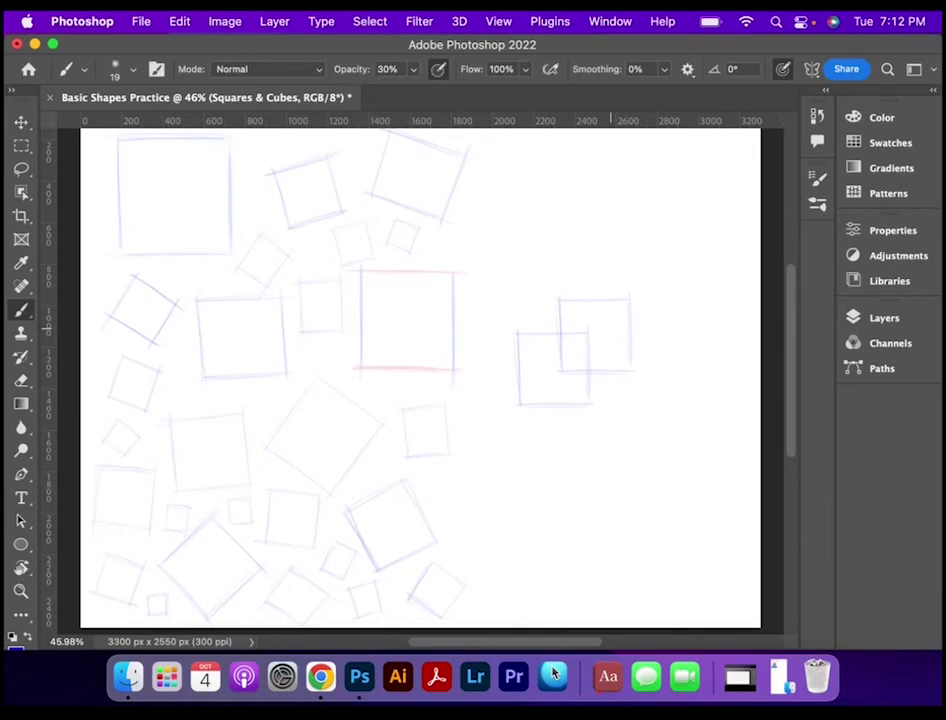
mouse_move(520, 332)
left_mouse_down()
mouse_move(582, 334)
mouse_move(630, 298)
left_mouse_up()
left_click_drag(589, 404, 631, 371)
left_click_drag(520, 404, 568, 368)
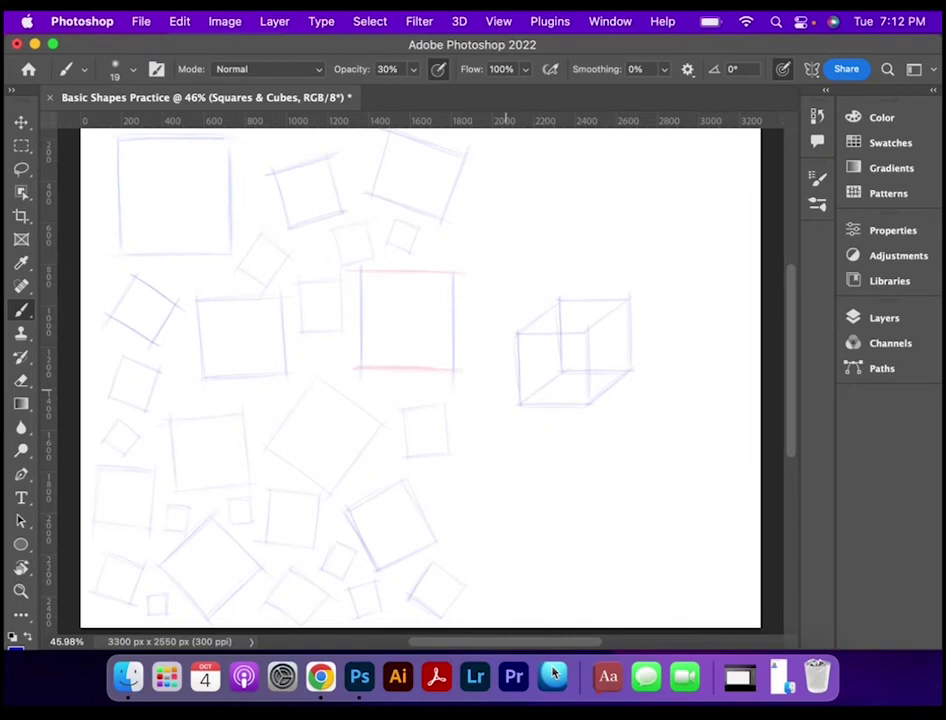
Brush two parallel vertical blue lines below the wireframe cube and reinforce them
left_click_drag(503, 464, 505, 527)
left_click_drag(565, 480, 565, 528)
left_click_drag(565, 471, 566, 540)
left_click_drag(505, 470, 506, 534)
Change the brush colour to magenta and draw the top and bottom edges between the new vertical lines
key("F6")
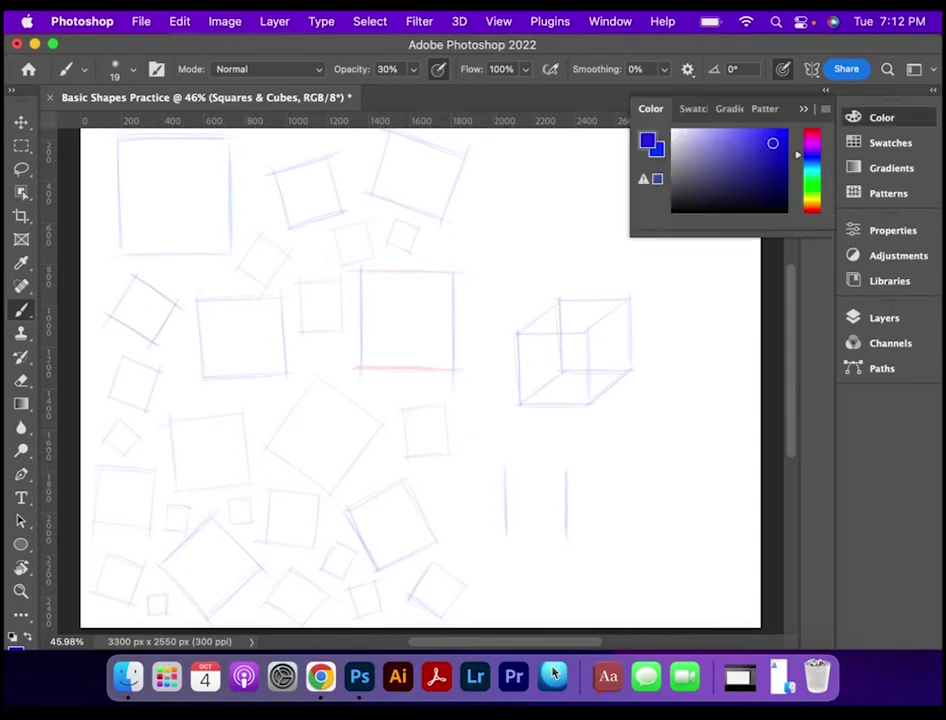
left_click(812, 133)
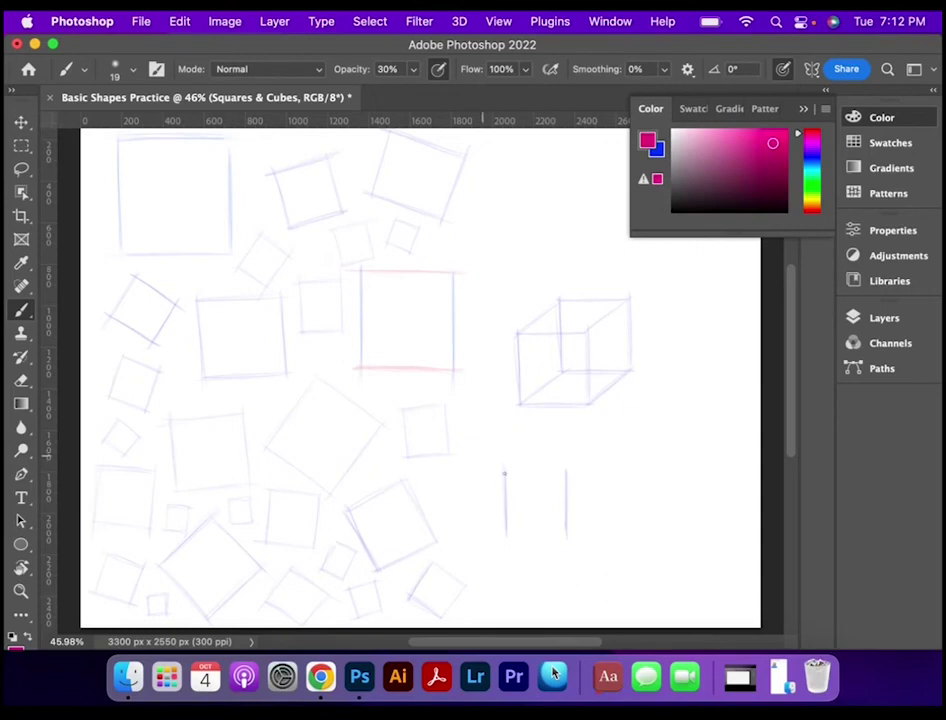
left_click_drag(513, 472, 564, 471)
left_click_drag(503, 536, 560, 536)
left_click_drag(502, 537, 562, 537)
Change the brush colour to green and draw receding diagonal edges from the four corners of the new square
left_click(812, 187)
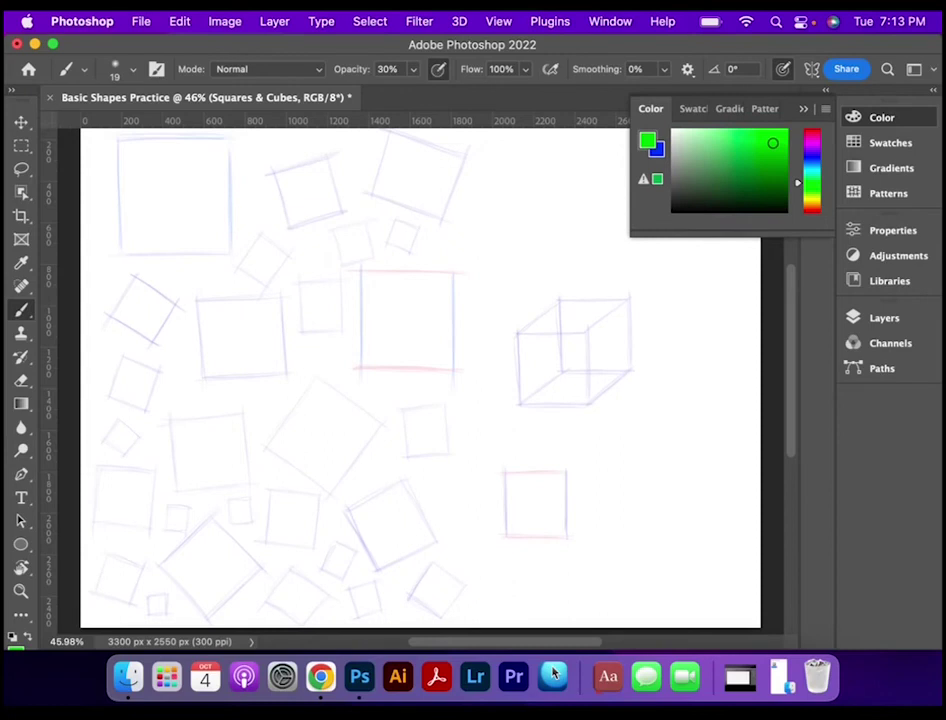
left_click_drag(540, 453, 503, 472)
left_click_drag(566, 470, 600, 450)
left_click_drag(572, 528, 598, 511)
left_click_drag(505, 535, 545, 513)
Lasso the colour-coded cube sketch, place a duplicate to its right and deselect it
key("l")
mouse_move(543, 440)
left_mouse_down()
mouse_move(558, 557)
mouse_move(550, 432)
left_mouse_up()
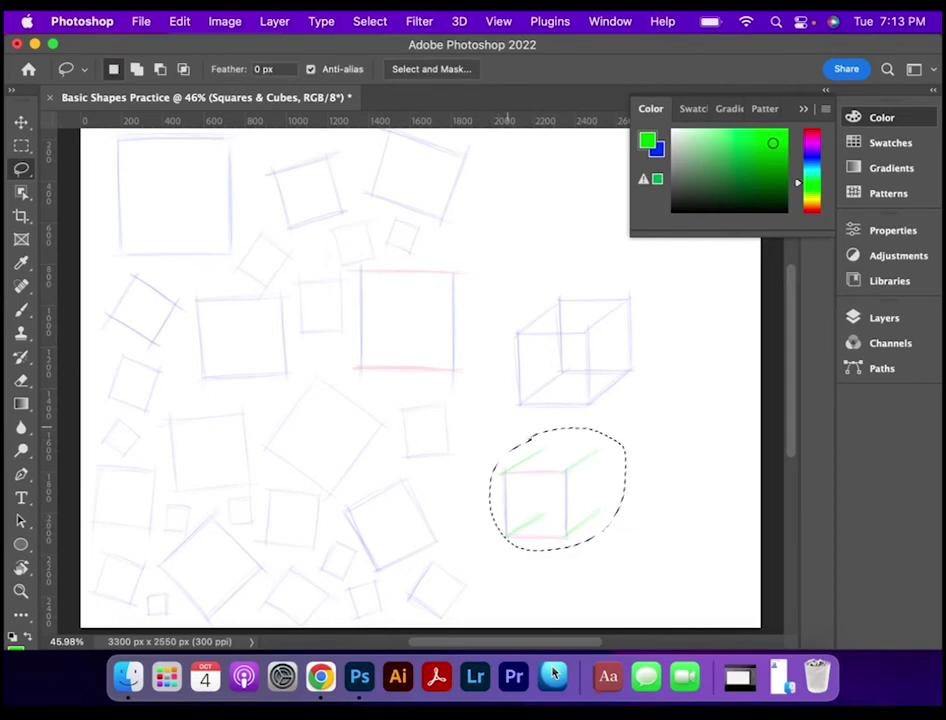
key("v")
left_click_drag(559, 507, 690, 507, "alt")
key("super+d")
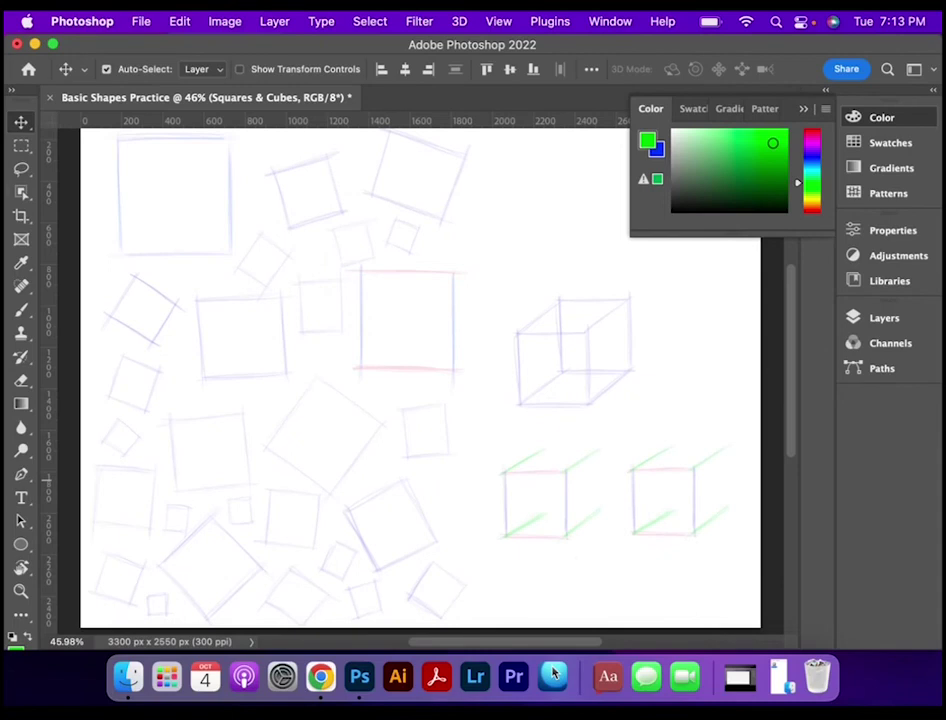
Erase the duplicate cube's green receding edges except the upper-left one and redraw them at mismatched, non-parallel angles
key("e")
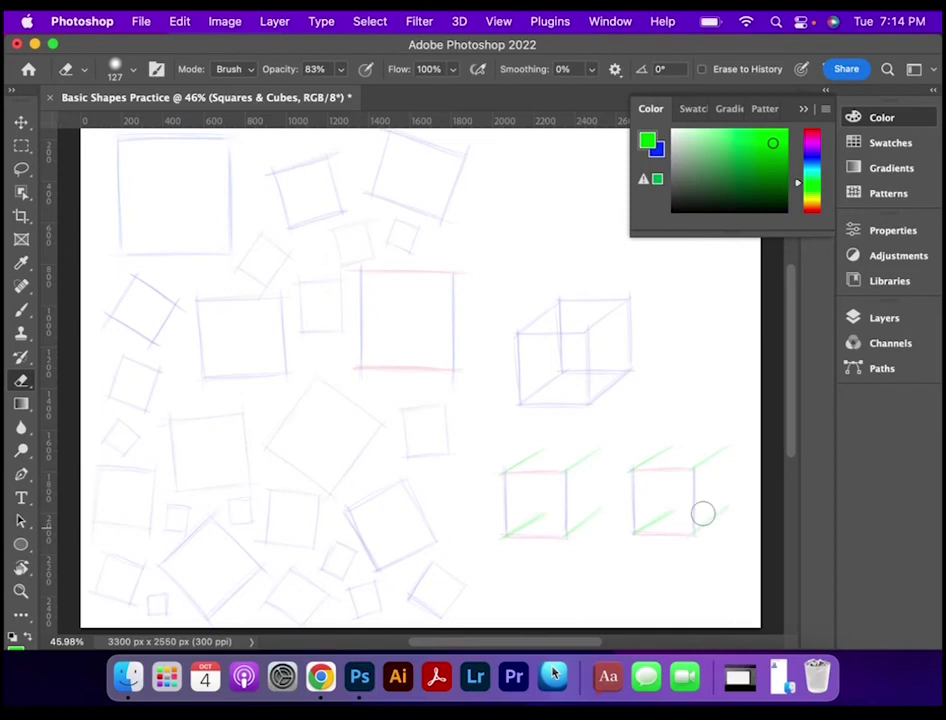
left_click_drag(677, 506, 646, 528)
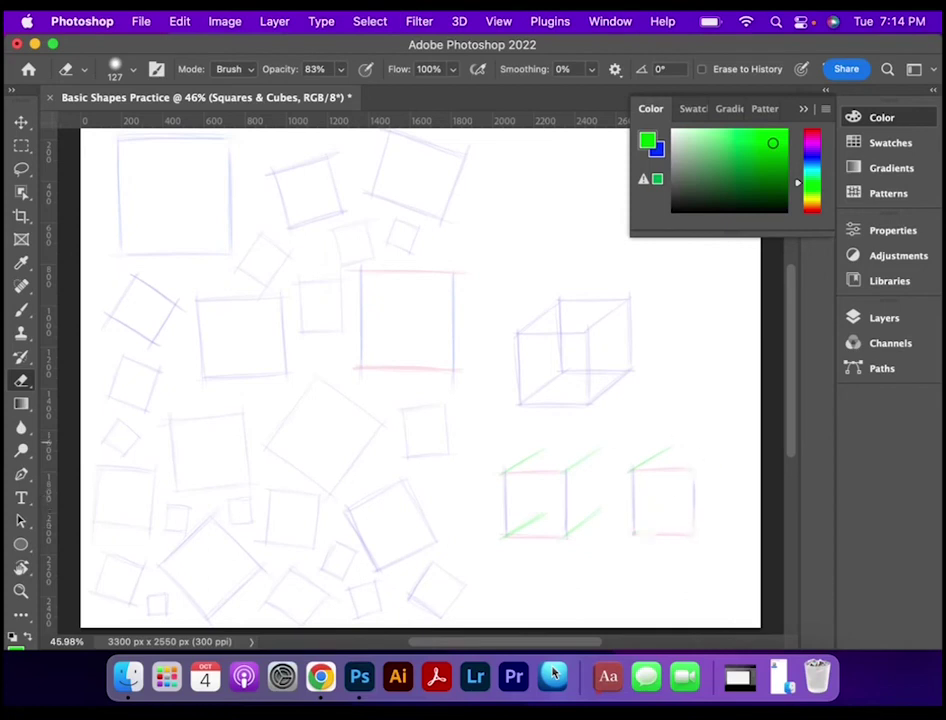
key("b")
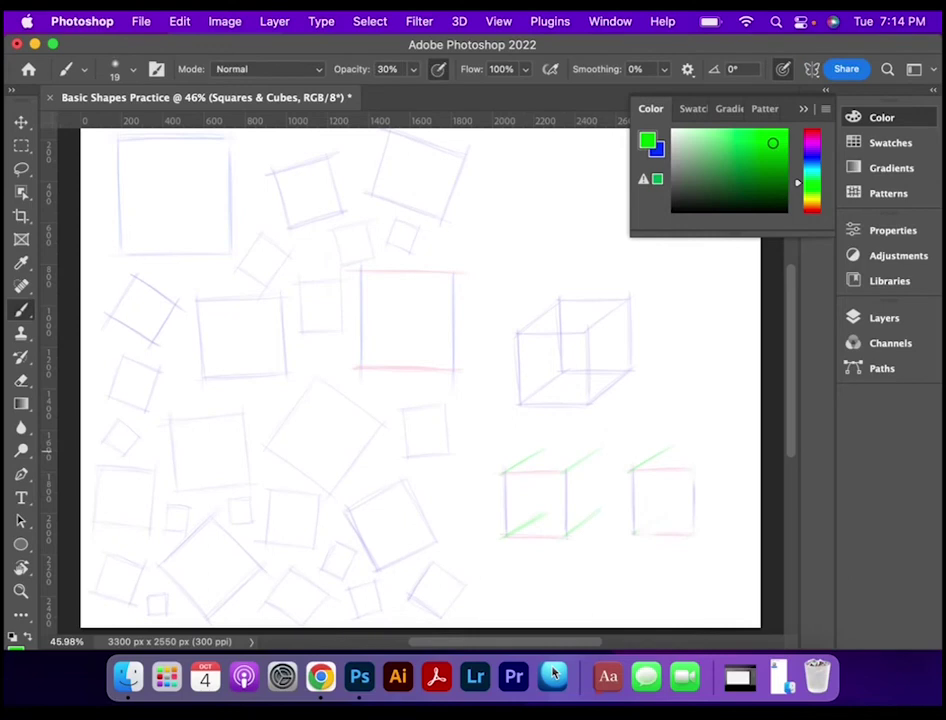
left_click_drag(697, 463, 707, 449)
left_click_drag(694, 534, 731, 517)
Draw blue rear vertical edges and magenta rear horizontal edges on both the colour-coded cube and its duplicate
left_click(812, 156)
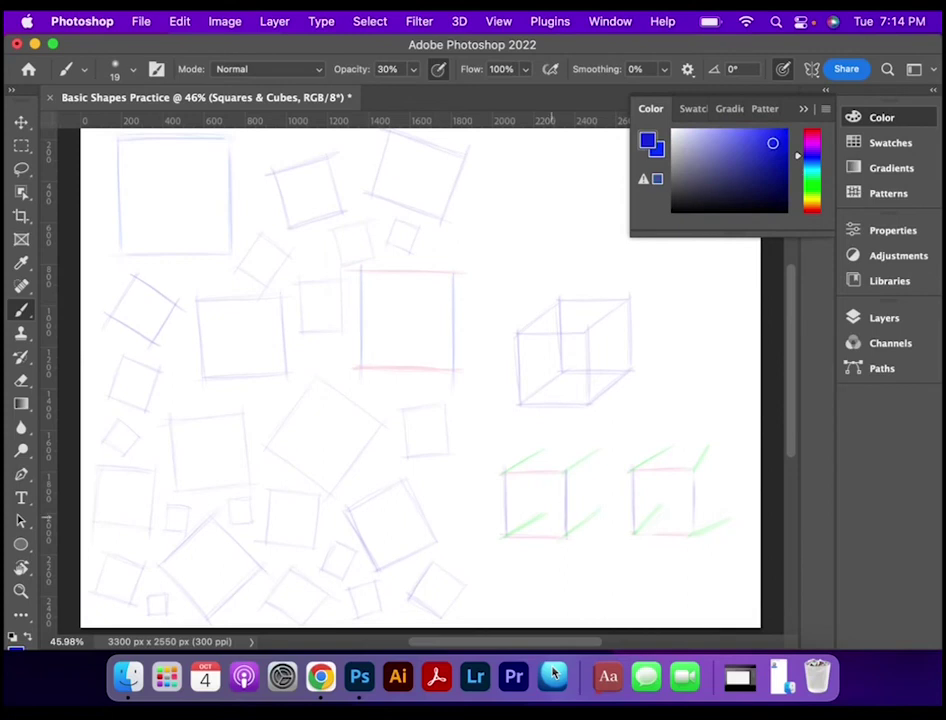
left_click_drag(599, 451, 598, 508)
left_click_drag(542, 483, 541, 516)
left_click_drag(708, 452, 722, 516)
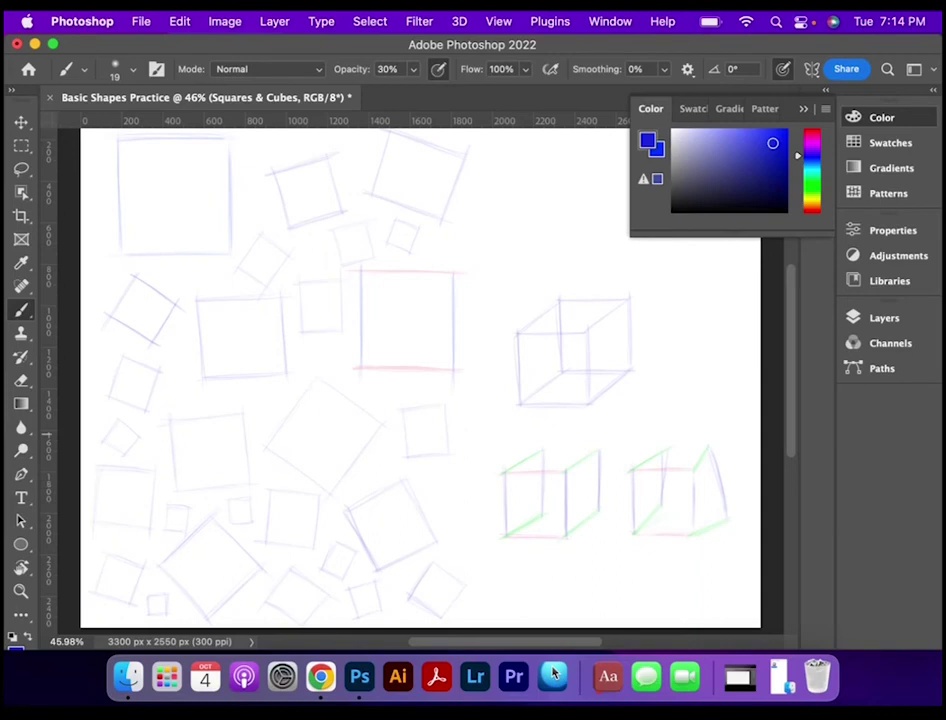
left_click(812, 131)
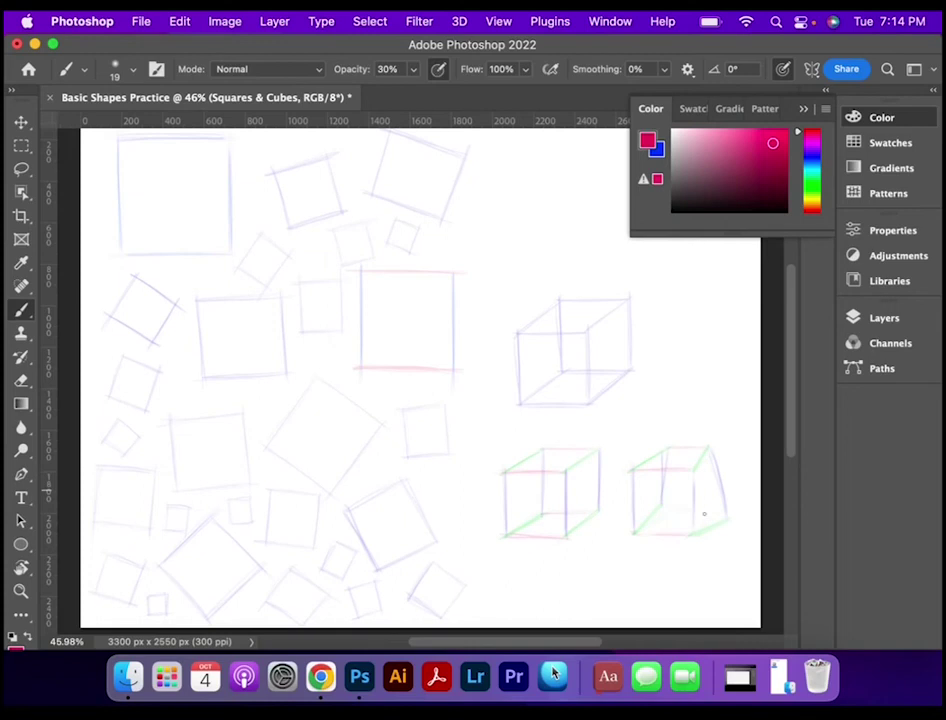
left_click_drag(662, 506, 719, 516)
Lasso and delete the distorted duplicate cube, deselect, and erase the leftover speck beside the colour-coded cube
key("l")
mouse_move(676, 418)
left_mouse_down()
mouse_move(644, 549)
mouse_move(722, 418)
left_mouse_up()
key("Delete")
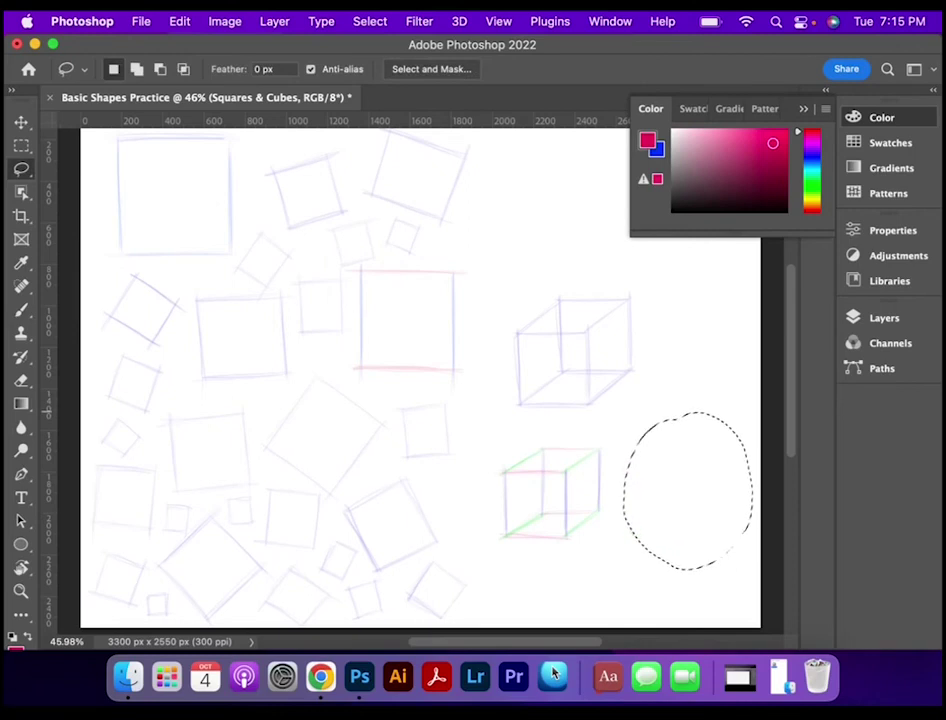
key("super+d")
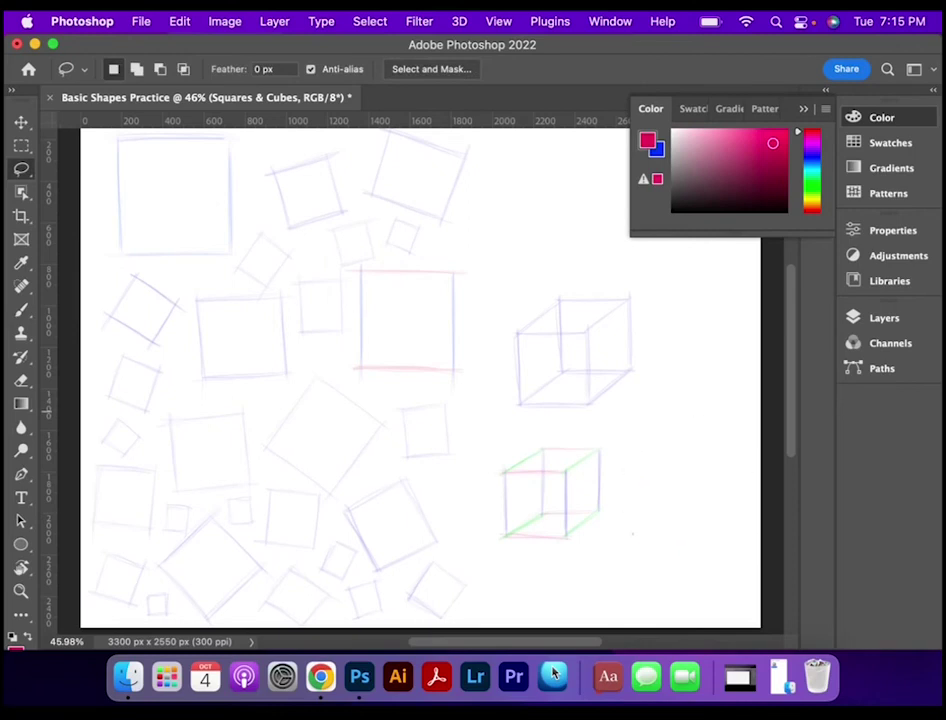
key("e")
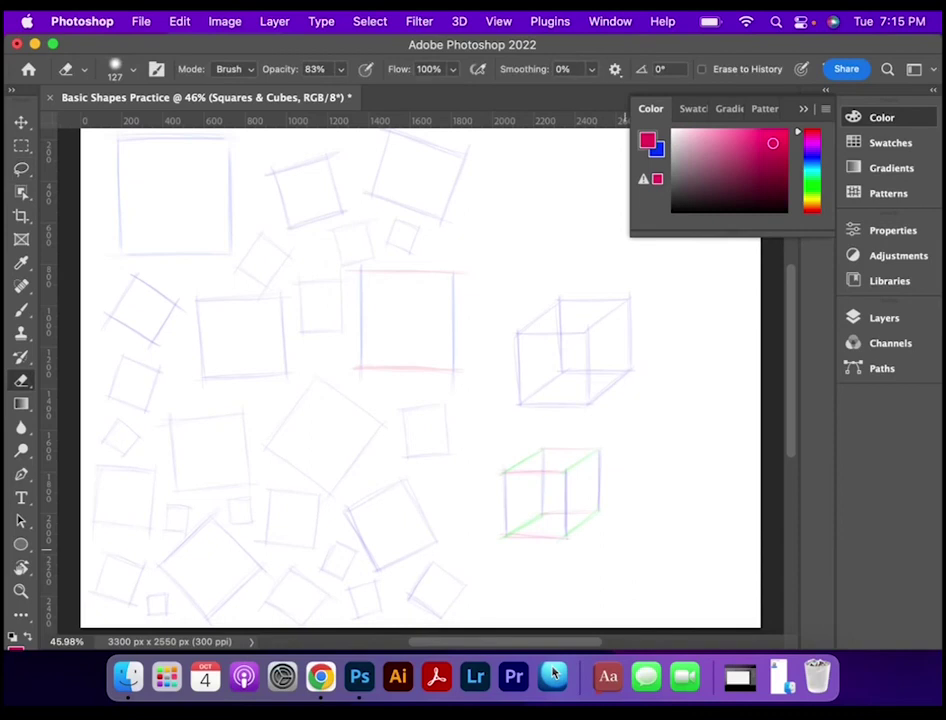
Switch the brush back to blue, hide the Color panel and draw two offset vertical lines beside the colour-coded cube
key("b")
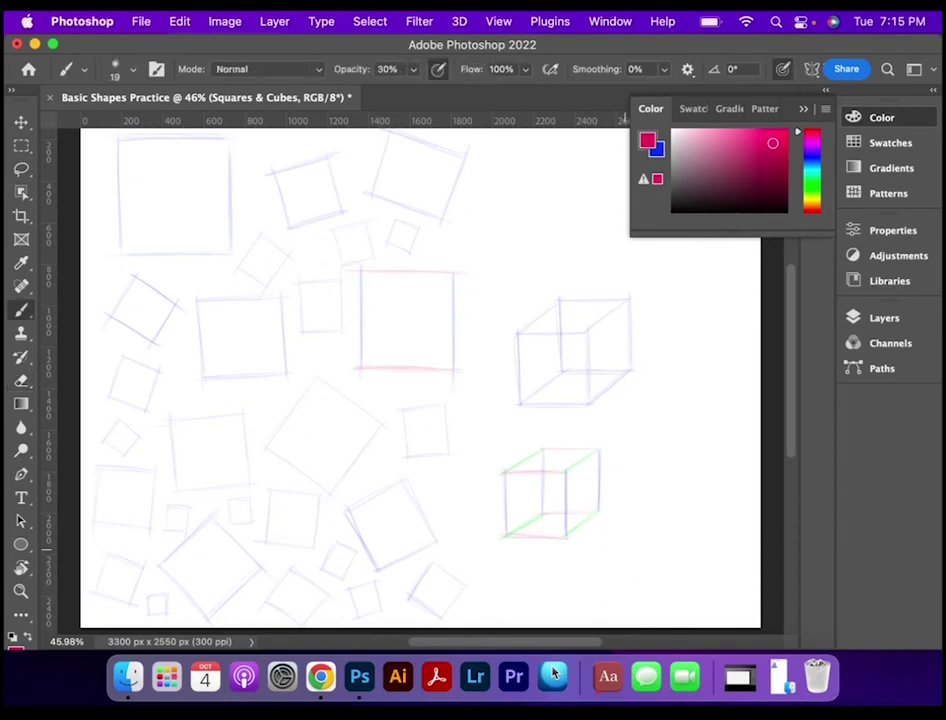
key("x")
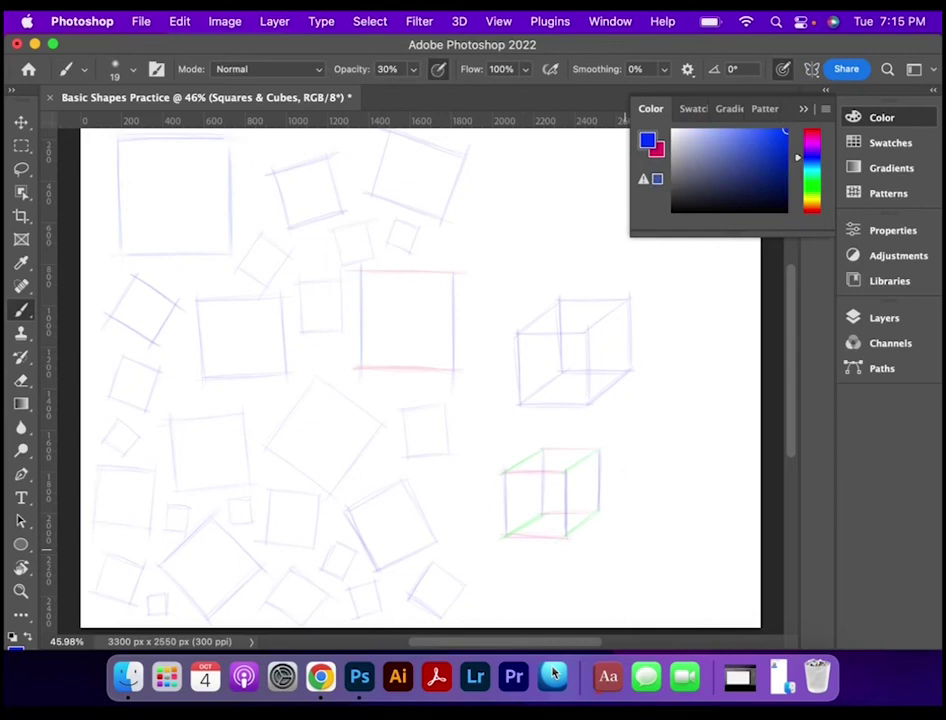
key("F6")
mouse_move(640, 440)
left_mouse_down()
mouse_move(640, 490)
mouse_move(672, 517)
left_mouse_up()
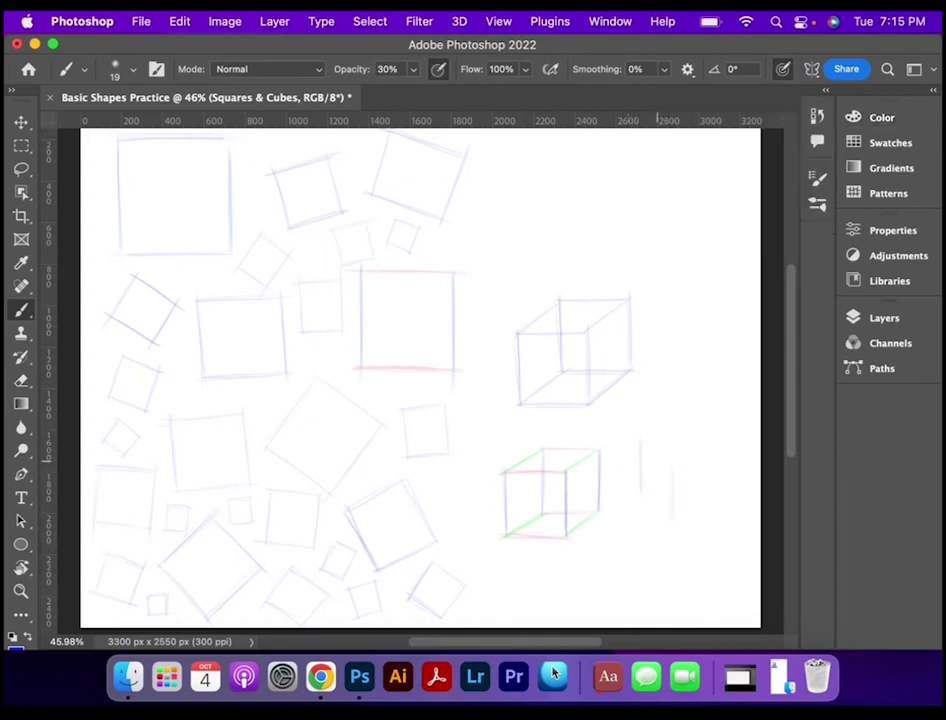
mouse_move(640, 437)
left_mouse_down()
mouse_move(676, 475)
mouse_move(672, 527)
left_mouse_up()
Complete the offset vertical lines into a corner-on wireframe box by adding its slanted edges and remaining verticals
left_click_drag(709, 455, 672, 472)
left_click_drag(680, 516, 708, 511)
left_click_drag(640, 435, 668, 422)
mouse_move(670, 423)
left_mouse_down()
mouse_move(709, 455)
mouse_move(705, 512)
left_mouse_up()
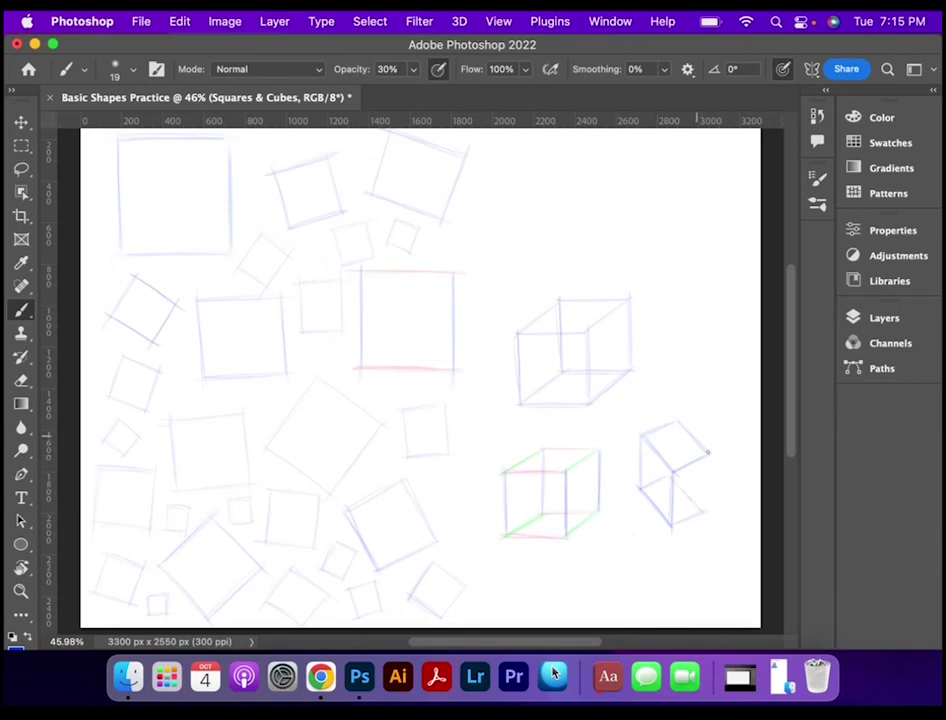
left_click_drag(708, 456, 704, 511)
left_click_drag(673, 424, 674, 470)
Draw a flat, wide wireframe box above the large blue cube, darken its front edges and erase stray lines on its front face
mouse_move(509, 235)
left_mouse_down()
mouse_move(590, 229)
mouse_move(511, 261)
left_mouse_up()
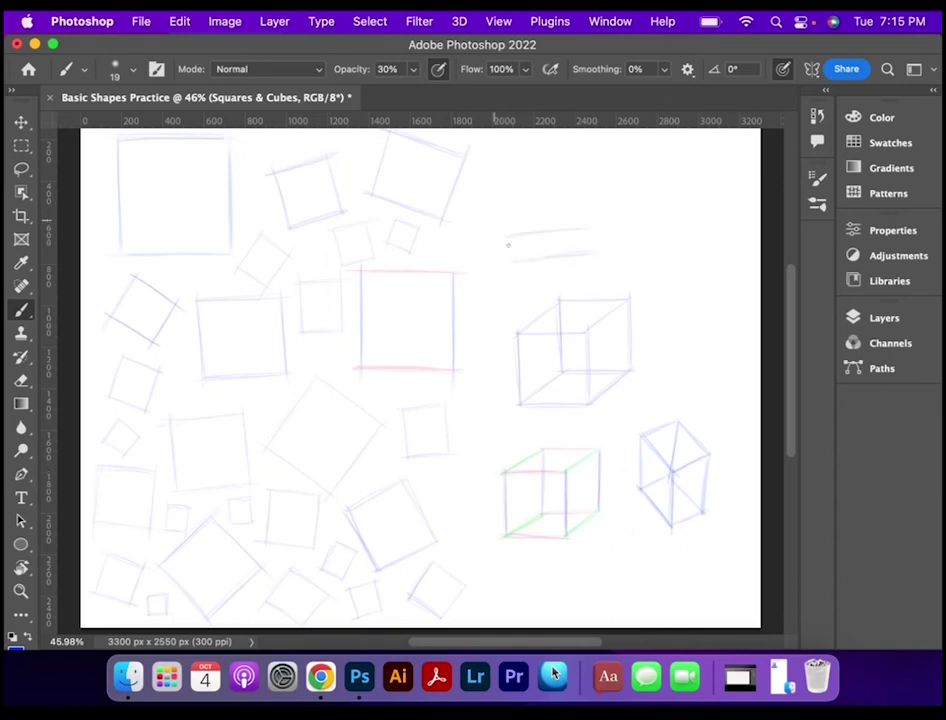
left_click_drag(602, 228, 601, 254)
mouse_move(509, 234)
left_mouse_down()
mouse_move(558, 203)
mouse_move(626, 204)
left_mouse_up()
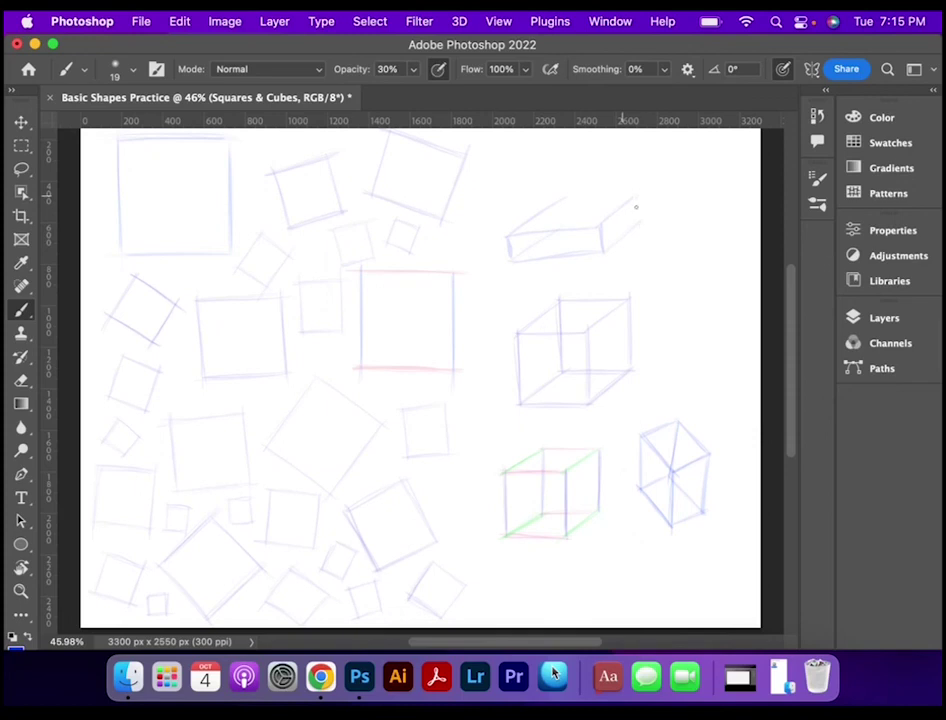
left_click_drag(637, 199, 603, 251)
left_click_drag(570, 235, 543, 239)
mouse_move(610, 200)
left_mouse_down()
mouse_move(545, 210)
mouse_move(546, 236)
mouse_move(602, 255)
left_mouse_up()
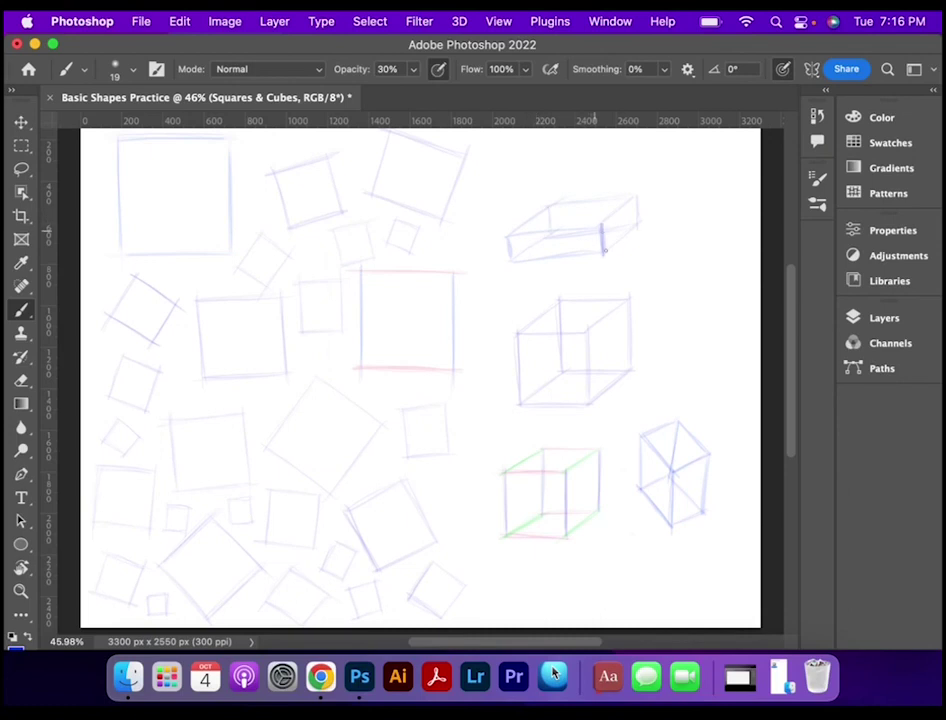
mouse_move(511, 260)
left_mouse_down()
mouse_move(592, 252)
mouse_move(506, 237)
mouse_move(510, 259)
left_mouse_up()
key("e")
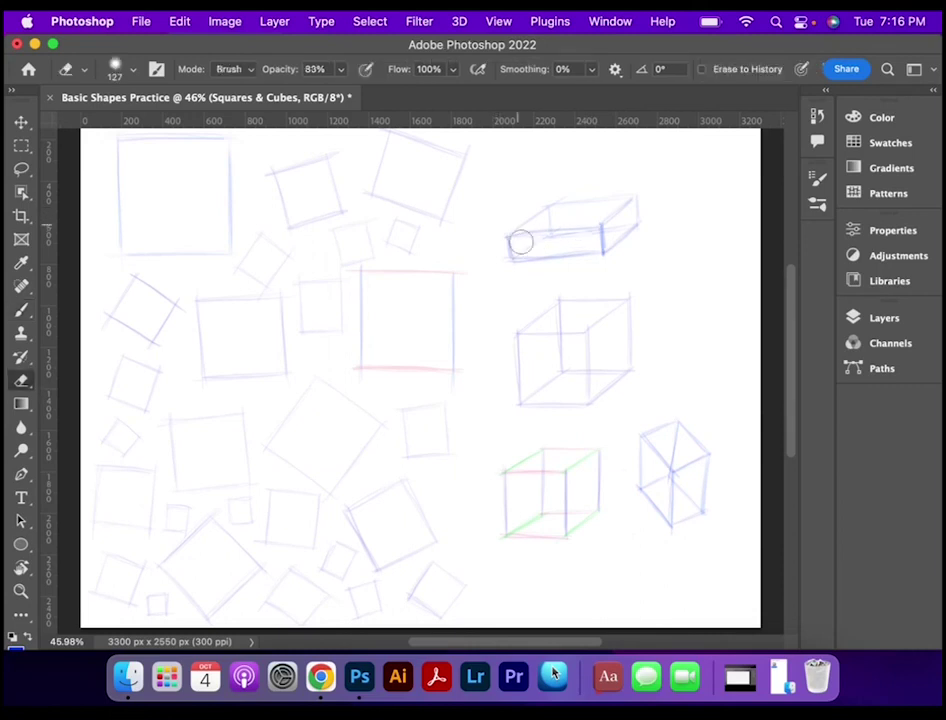
Brush a blue trapezoid with a wide base and narrower top to the right of the flat box
key("b")
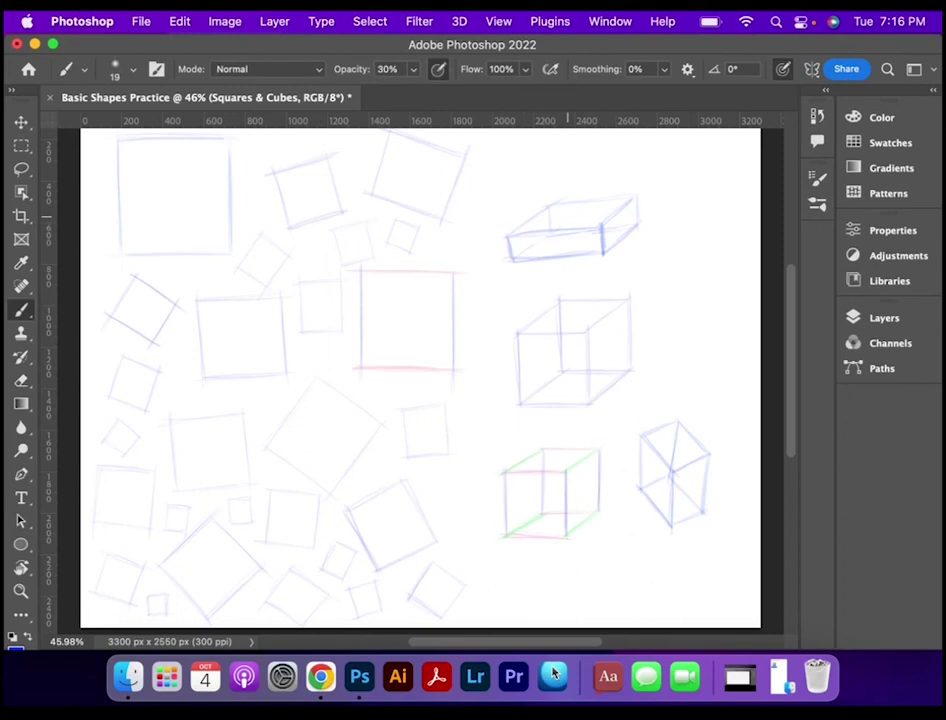
mouse_move(648, 278)
left_mouse_down()
mouse_move(675, 240)
mouse_move(728, 290)
left_mouse_up()
left_click_drag(672, 240, 716, 243)
left_click_drag(646, 283, 728, 287)
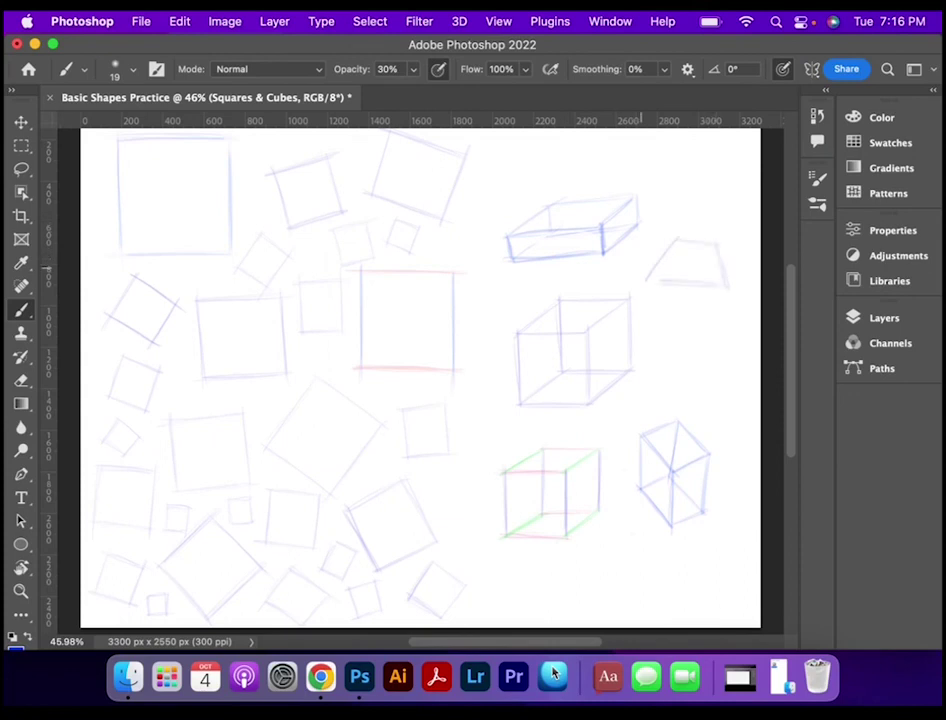
left_click_drag(646, 280, 716, 285)
Extend the trapezoid into a tapered wireframe box with receding and rear edges, and reinforce its outline
mouse_move(676, 241)
left_mouse_down()
mouse_move(690, 226)
mouse_move(727, 227)
left_mouse_up()
left_click_drag(728, 284, 742, 259)
left_click_drag(652, 275, 670, 253)
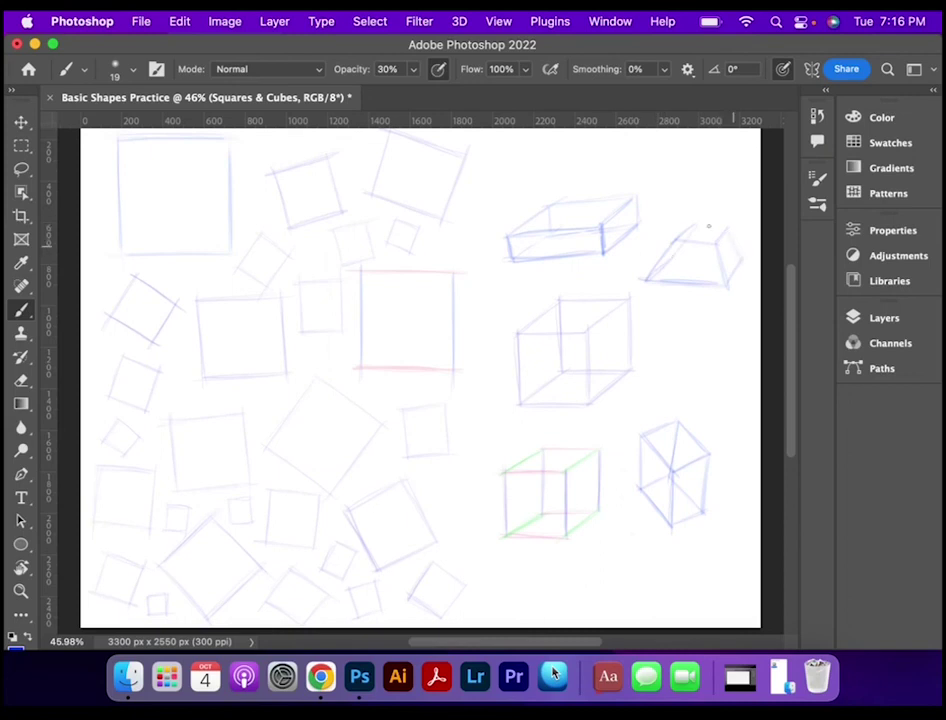
left_click_drag(719, 259, 665, 257)
left_click_drag(743, 258, 729, 284)
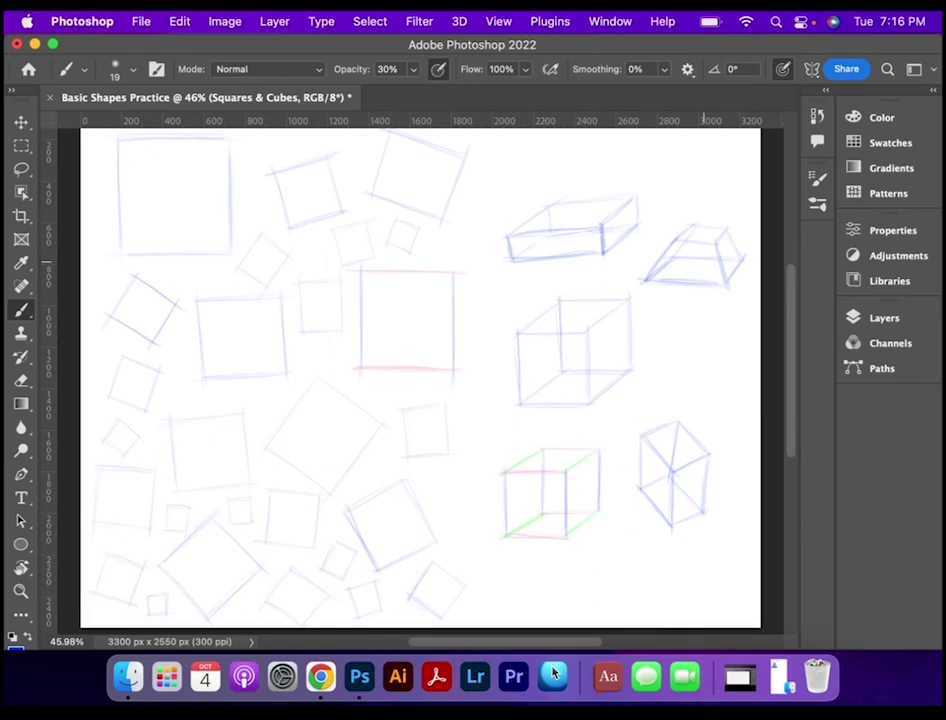
Draw a small corner-on cube left of the large blue cube and a small wireframe box above the flat box's left end
mouse_move(469, 285)
left_mouse_down()
mouse_move(498, 316)
mouse_move(500, 281)
mouse_move(509, 304)
mouse_move(487, 275)
left_mouse_up()
left_click_drag(487, 275, 505, 283)
left_click_drag(476, 169, 477, 200)
left_click_drag(474, 168, 543, 149)
left_click_drag(476, 167, 543, 147)
left_click_drag(543, 148, 543, 177)
key("e")
Draw two more small tilted wireframe cubes, one below the other, in the gap between the squares and the large cubes
key("b")
mouse_move(484, 383)
left_mouse_down()
mouse_move(506, 372)
mouse_move(504, 403)
left_mouse_up()
left_click_drag(505, 403, 482, 416)
mouse_move(482, 416)
left_mouse_down()
mouse_move(484, 382)
mouse_move(470, 404)
left_mouse_up()
mouse_move(470, 404)
left_mouse_down()
mouse_move(483, 416)
mouse_move(496, 362)
left_mouse_up()
mouse_move(496, 362)
left_mouse_down()
mouse_move(508, 372)
mouse_move(485, 385)
left_mouse_up()
left_click_drag(476, 452, 488, 458)
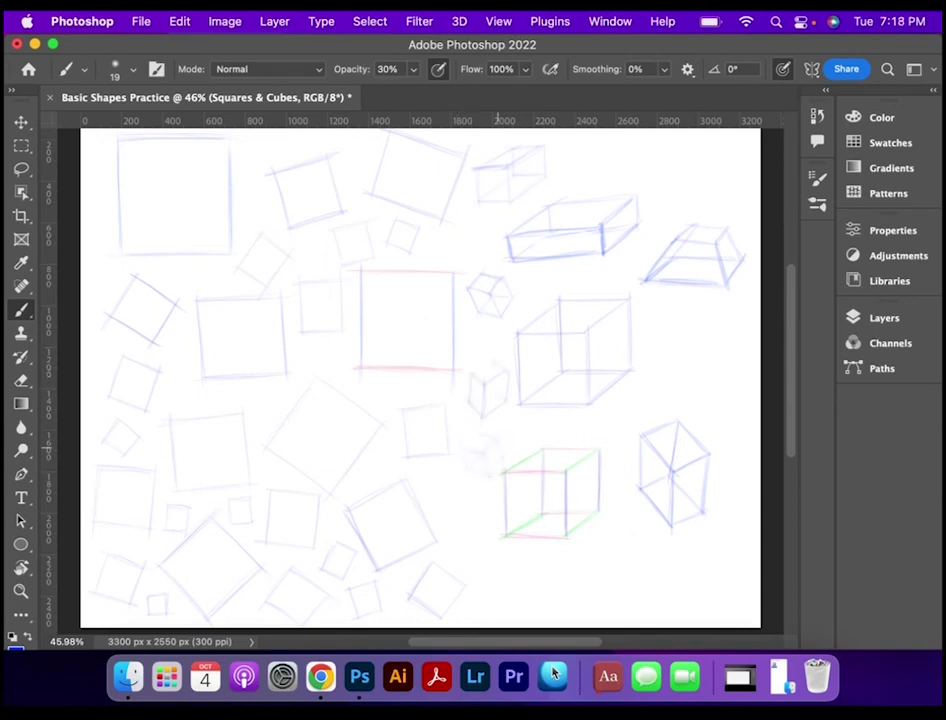
Draw a small tilted box left of the colour-coded cube and a small upright cube beneath it
mouse_move(474, 532)
left_mouse_down()
mouse_move(446, 515)
mouse_move(469, 503)
mouse_move(437, 514)
mouse_move(468, 485)
mouse_move(437, 507)
mouse_move(473, 493)
mouse_move(497, 522)
left_mouse_up()
left_click_drag(500, 572, 540, 571)
mouse_move(504, 570)
left_mouse_down()
mouse_move(500, 610)
mouse_move(536, 611)
mouse_move(551, 563)
left_mouse_up()
left_click_drag(514, 599, 556, 598)
Draw a medium corner-on wireframe cube to the right of the small cube at the page bottom
left_click_drag(613, 560, 614, 609)
left_click_drag(655, 557, 657, 602)
mouse_move(579, 600)
left_mouse_down()
mouse_move(581, 549)
mouse_move(621, 536)
mouse_move(656, 554)
left_mouse_up()
mouse_move(655, 598)
left_mouse_down()
mouse_move(615, 612)
mouse_move(583, 598)
left_mouse_up()
mouse_move(616, 585)
left_mouse_down()
mouse_move(654, 600)
mouse_move(614, 610)
left_mouse_up()
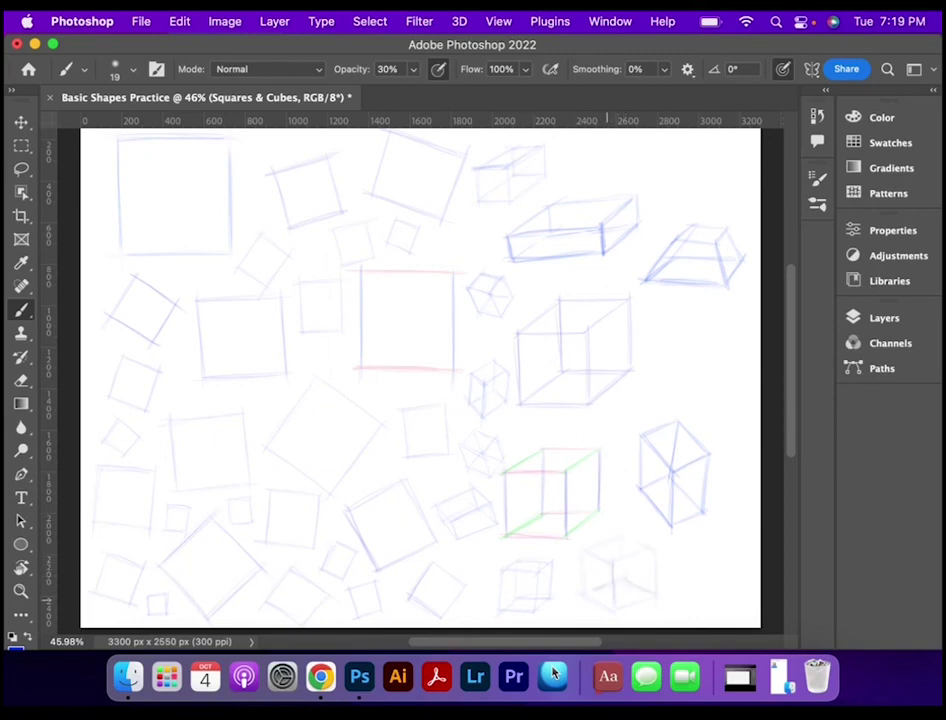
Draw a tilted wireframe cube in the page's lower-right corner and a tiny cube above it
left_click_drag(683, 545, 710, 542)
mouse_move(680, 550)
left_mouse_down()
mouse_move(674, 589)
mouse_move(697, 612)
mouse_move(736, 598)
left_mouse_up()
mouse_move(736, 600)
left_mouse_down()
mouse_move(737, 566)
mouse_move(707, 578)
mouse_move(705, 613)
left_mouse_up()
left_click_drag(707, 578, 677, 589)
left_click_drag(716, 479, 752, 494)
Draw a medium corner-on cube near the page's right edge and two small tilted boxes to its left
left_click_drag(713, 368, 715, 408)
left_click_drag(713, 365, 746, 356)
left_click_drag(747, 358, 750, 401)
left_click_drag(716, 408, 750, 401)
mouse_move(713, 364)
left_mouse_down()
mouse_move(675, 349)
mouse_move(706, 339)
left_mouse_up()
mouse_move(706, 339)
left_mouse_down()
mouse_move(746, 354)
mouse_move(750, 398)
mouse_move(717, 411)
left_mouse_up()
mouse_move(623, 396)
left_mouse_down()
mouse_move(655, 389)
mouse_move(628, 425)
left_mouse_up()
mouse_move(650, 306)
left_mouse_down()
mouse_move(661, 331)
mouse_move(646, 318)
mouse_move(680, 314)
mouse_move(661, 350)
left_mouse_up()
Draw a tilted wireframe box in the page's upper-right corner, above the tapered box
left_click_drag(675, 152, 672, 203)
mouse_move(672, 203)
left_mouse_down()
mouse_move(708, 206)
mouse_move(719, 157)
left_mouse_up()
mouse_move(719, 157)
left_mouse_down()
mouse_move(675, 151)
mouse_move(670, 203)
left_mouse_up()
mouse_move(674, 152)
left_mouse_down()
mouse_move(648, 142)
mouse_move(656, 138)
left_mouse_up()
mouse_move(656, 138)
left_mouse_down()
mouse_move(697, 144)
mouse_move(687, 187)
left_mouse_up()
left_click_drag(687, 187, 708, 205)
Draw a tiny cube above the flat, wide box and a thin flat box between the large blue cube and the colour-coded cube
mouse_move(579, 152)
left_mouse_down()
mouse_move(602, 150)
mouse_move(604, 172)
left_mouse_up()
left_click_drag(579, 152, 582, 175)
mouse_move(582, 175)
left_mouse_down()
mouse_move(604, 173)
mouse_move(615, 140)
left_mouse_up()
mouse_move(614, 141)
left_mouse_down()
mouse_move(613, 163)
mouse_move(600, 160)
left_mouse_up()
left_click_drag(598, 140, 615, 138)
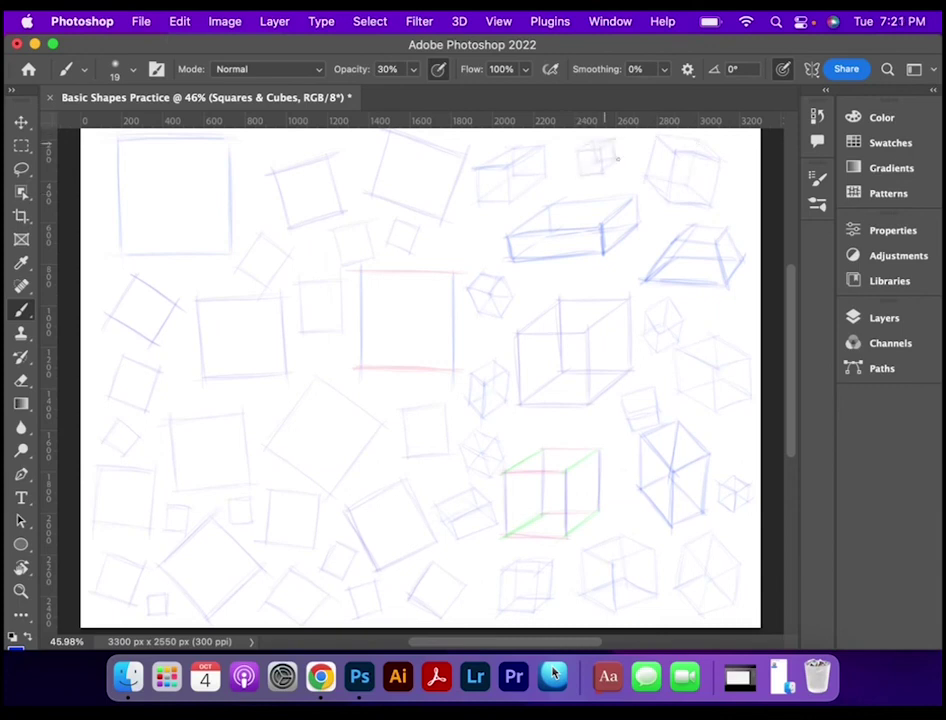
mouse_move(532, 422)
left_mouse_down()
mouse_move(585, 418)
mouse_move(543, 433)
mouse_move(588, 428)
left_mouse_up()
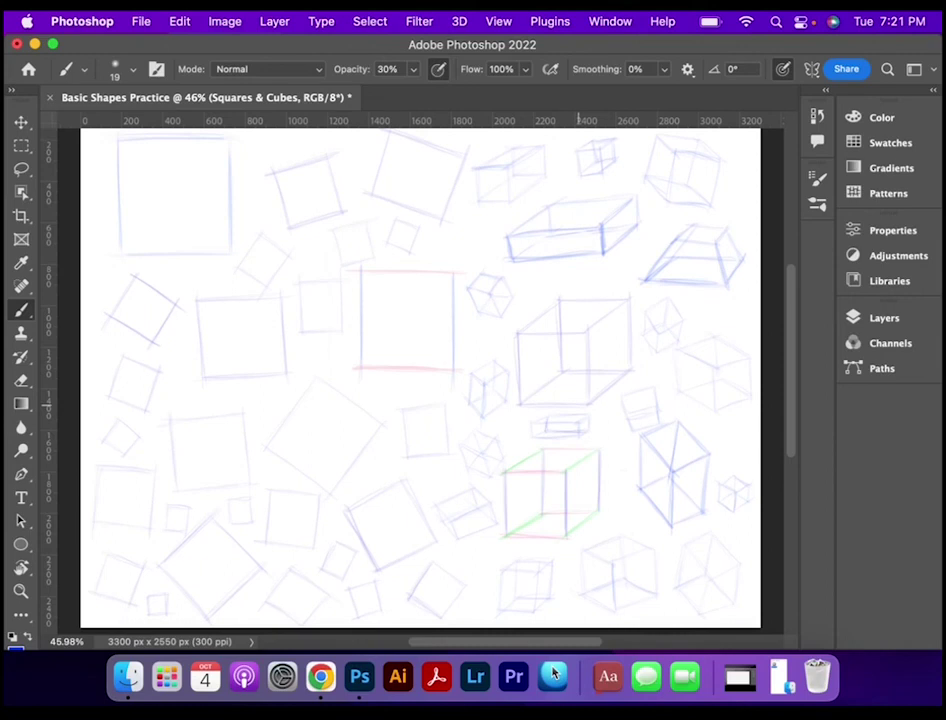